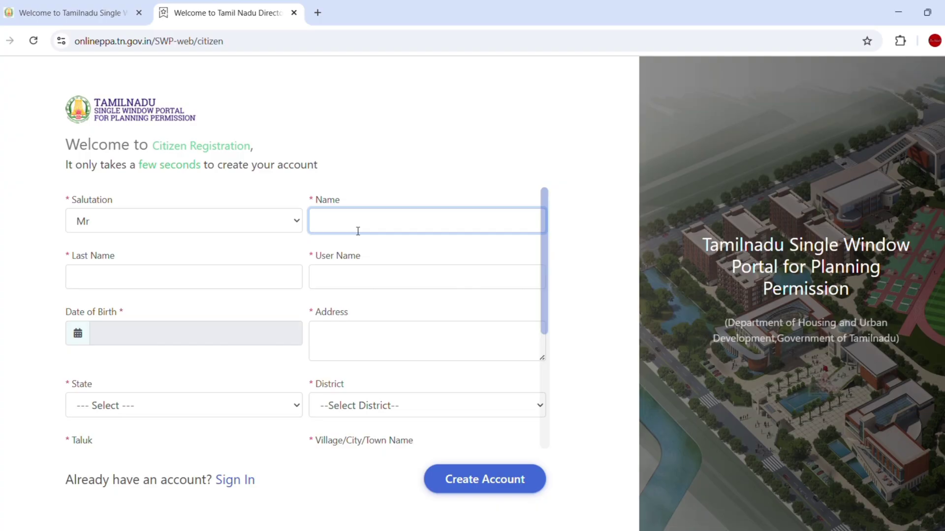
Enter the applicant's first name, last name and account user name.
click(247, 278)
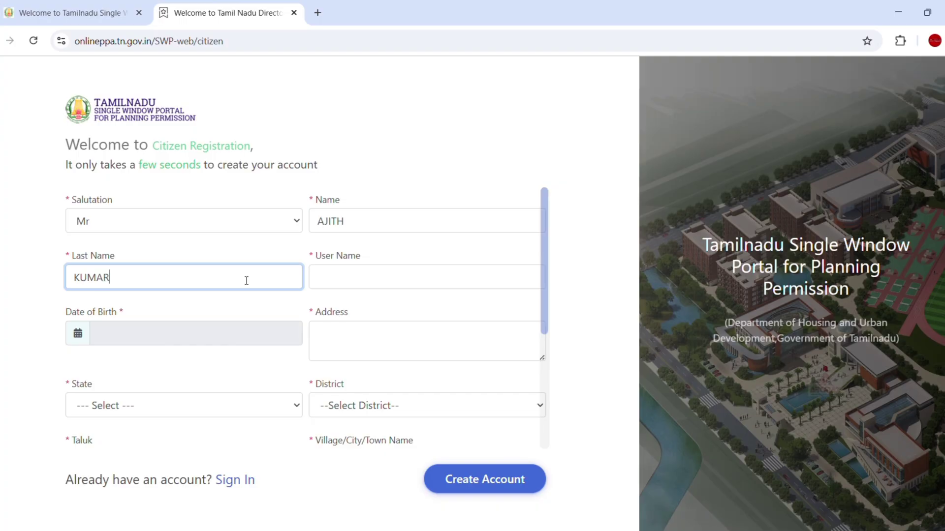
click(351, 282)
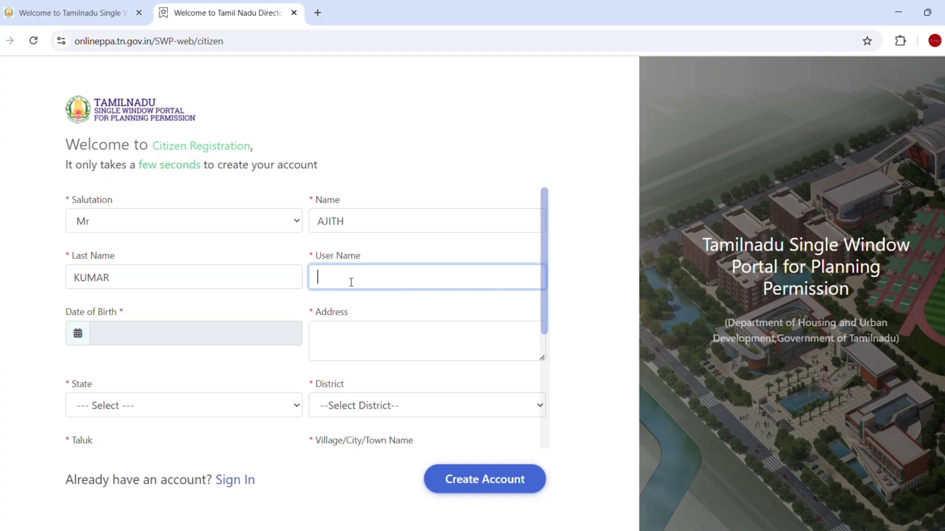
text(AJITH)
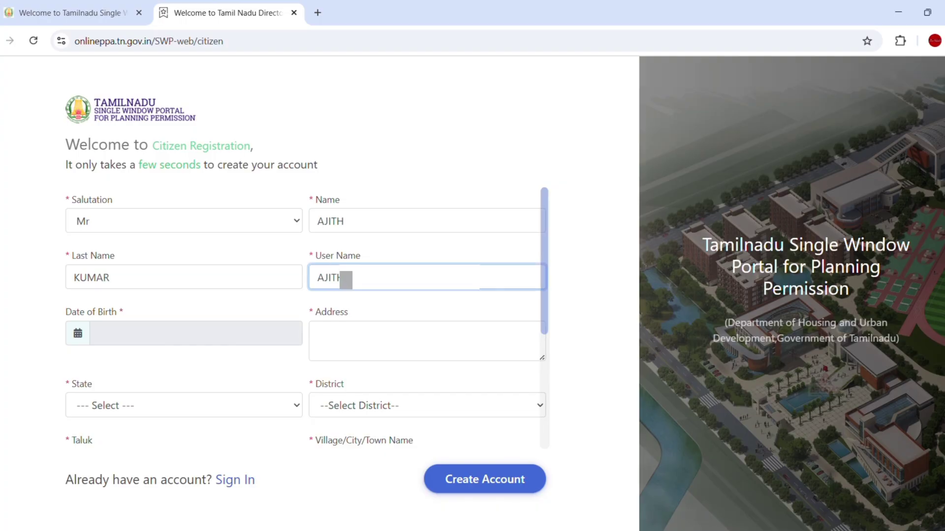
text(R)
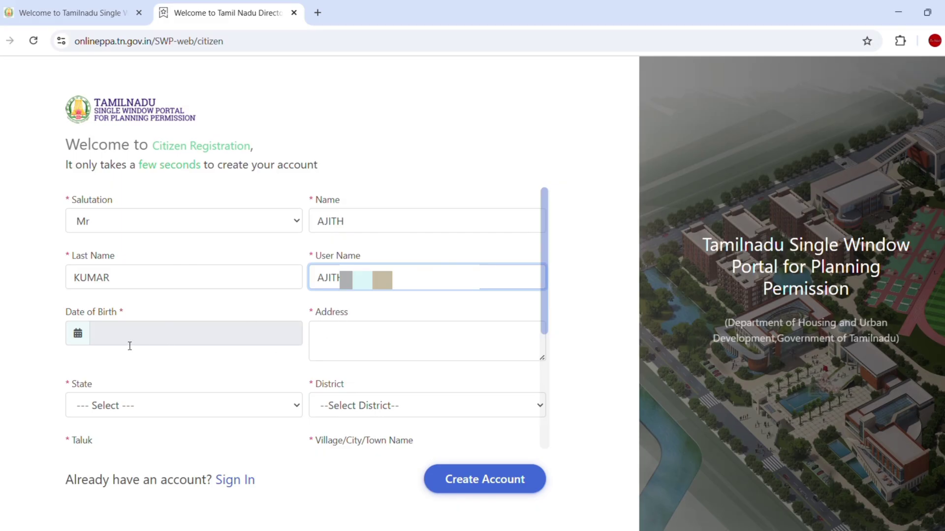
click(81, 338)
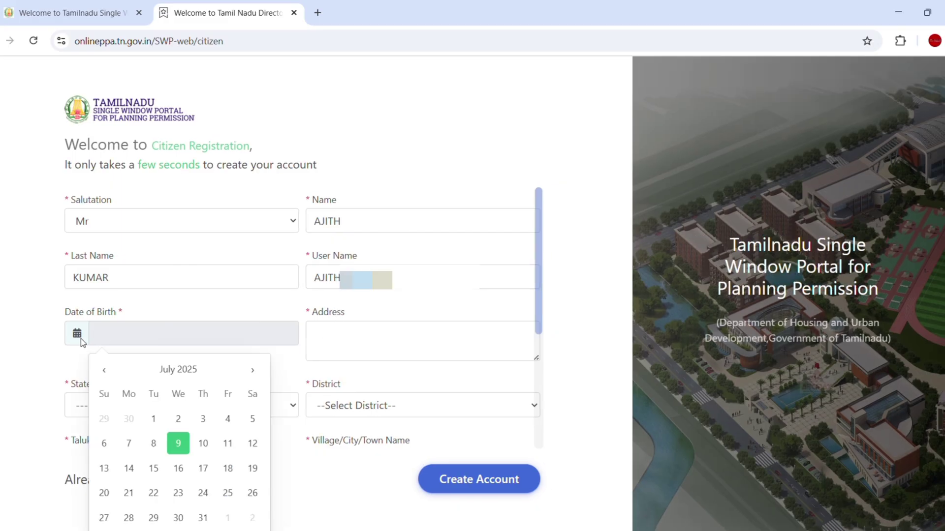
click(168, 370)
click(168, 370)
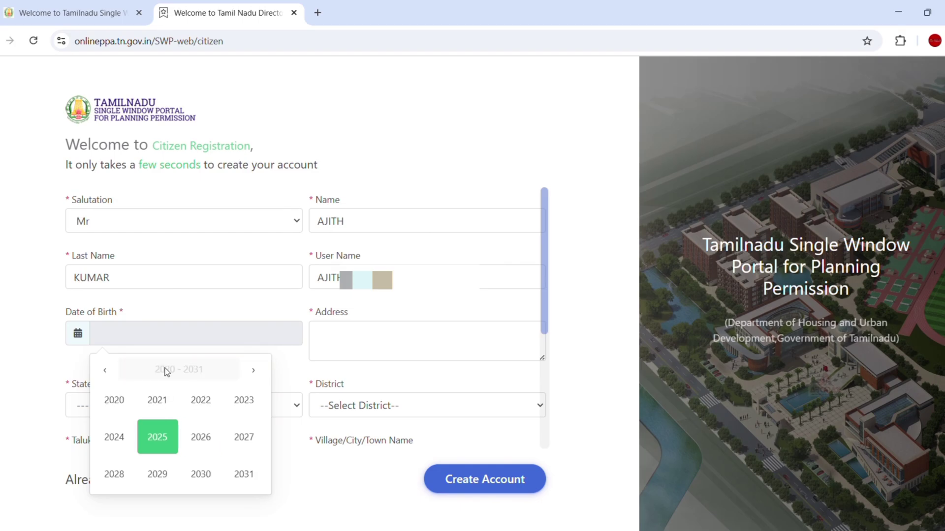
click(105, 371)
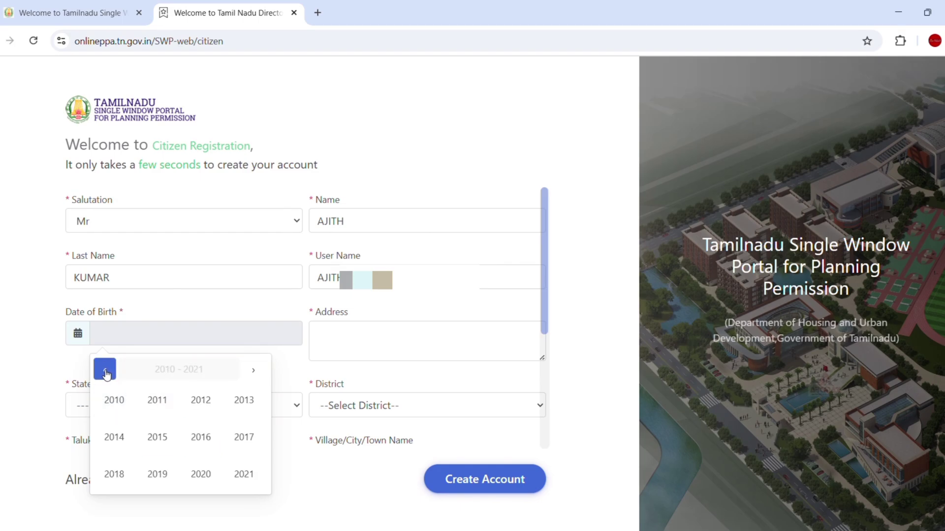
click(105, 371)
click(106, 372)
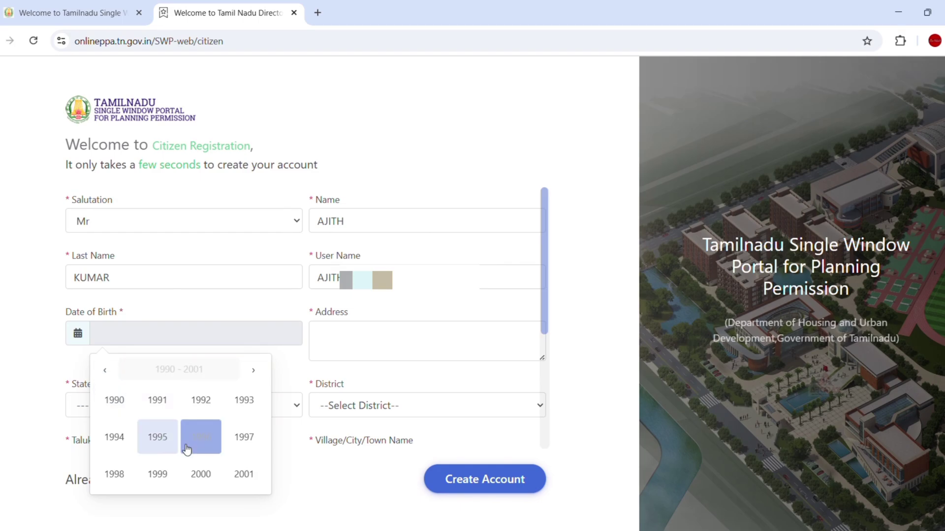
click(240, 448)
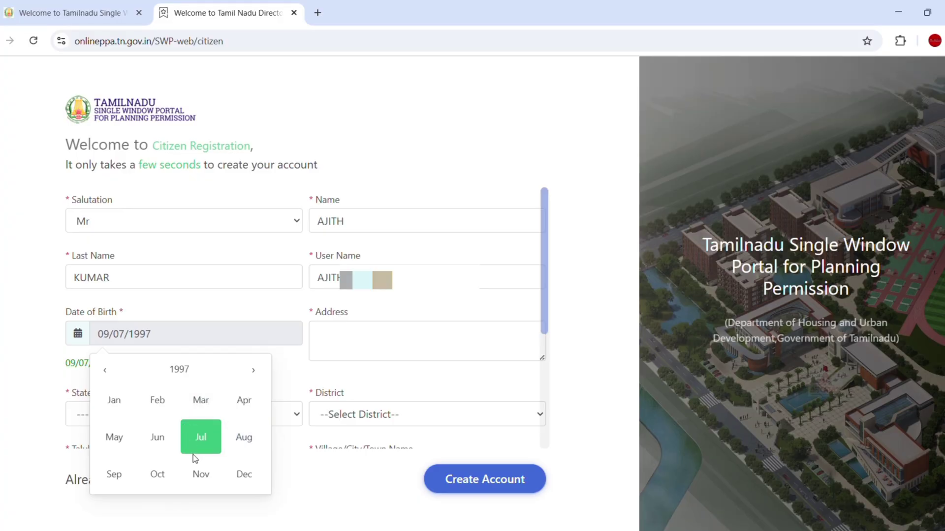
click(206, 470)
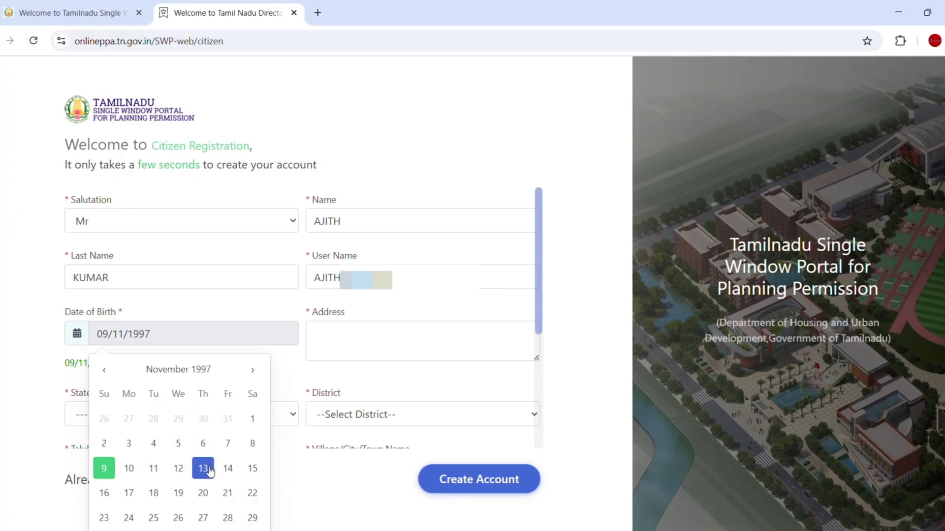
click(203, 468)
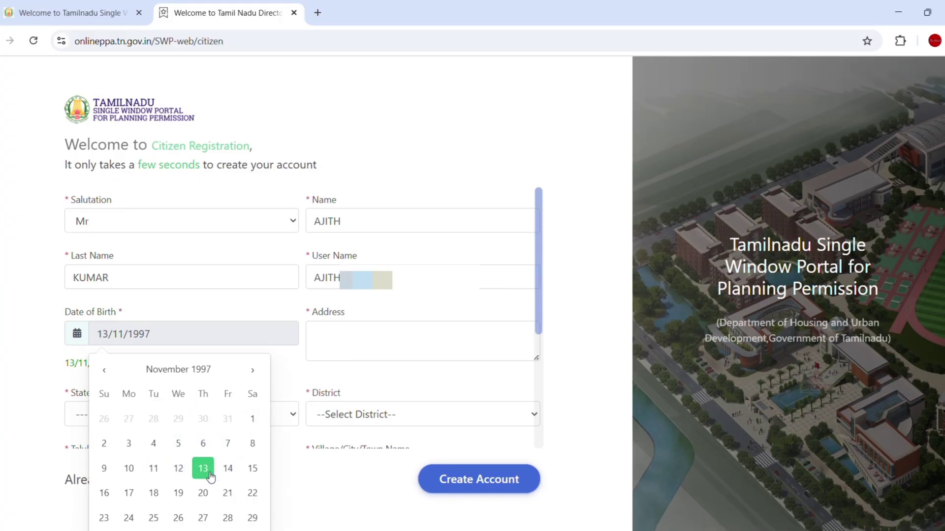
click(355, 352)
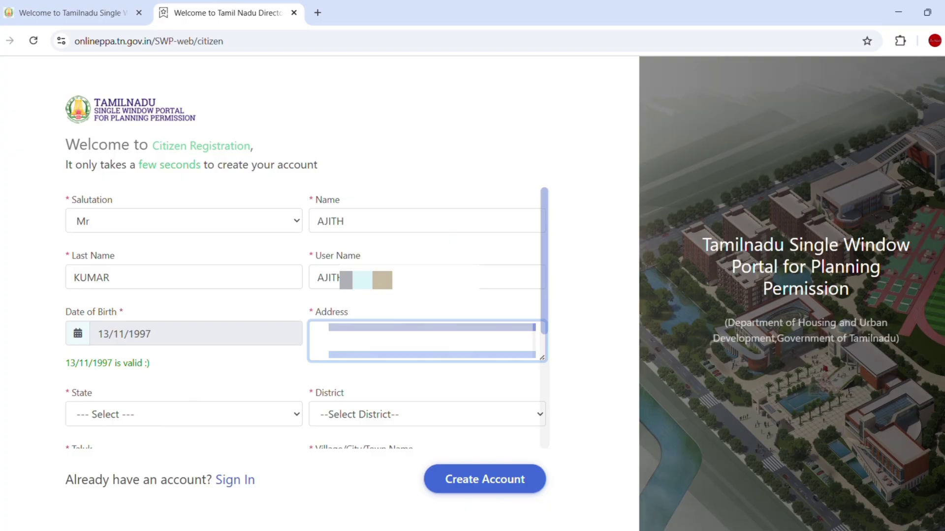
Enter the applicant's street address.
text(5.3)
scroll(197, 386, down, 3)
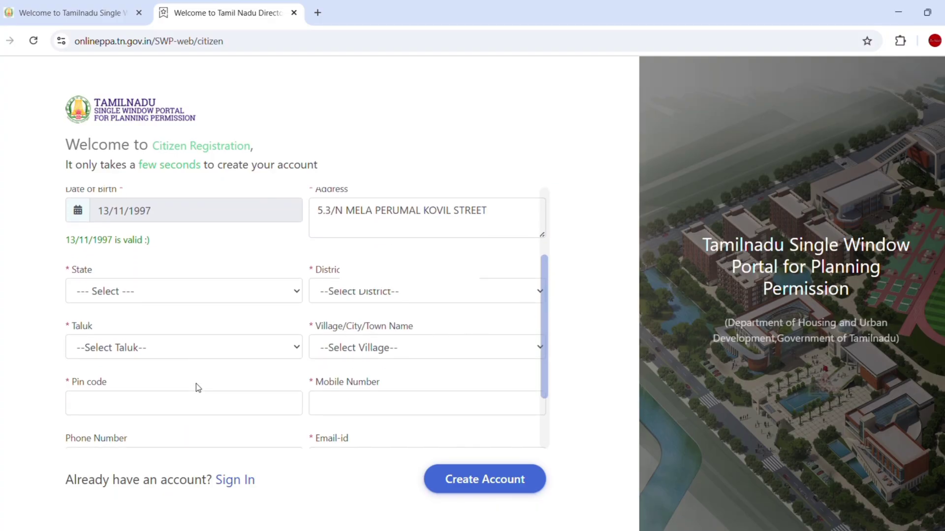
scroll(196, 383, down, 1)
scroll(196, 383, up, 1)
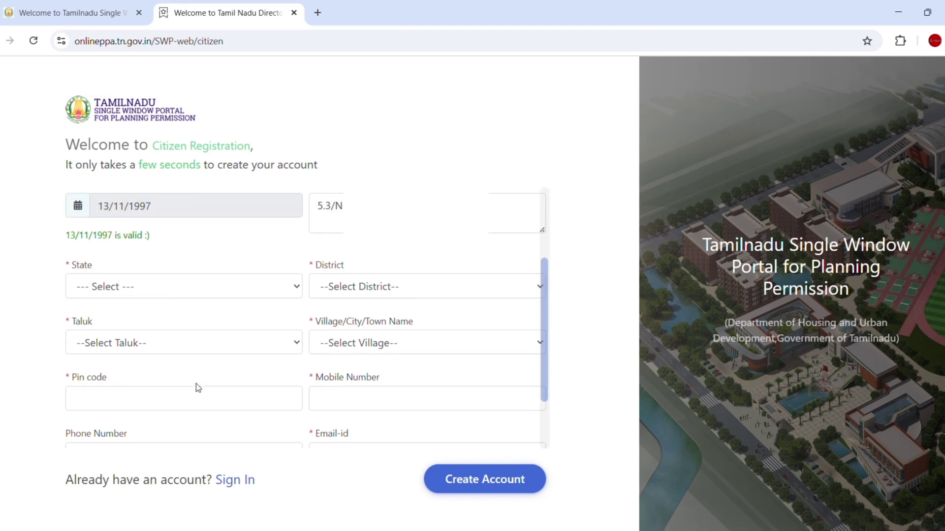
Set State Tamil Nadu, District Cuddalore, Taluk Tittakudi and Village Pennadam.
click(226, 297)
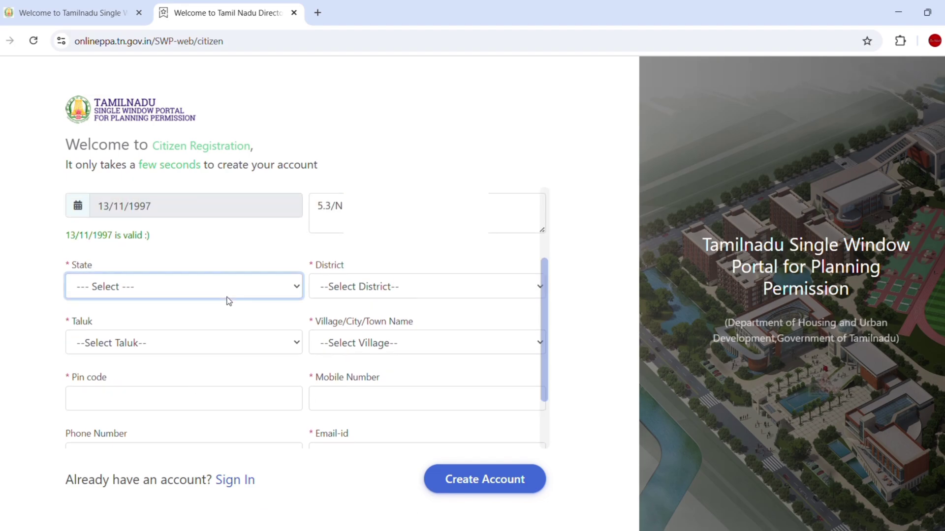
click(179, 328)
click(382, 291)
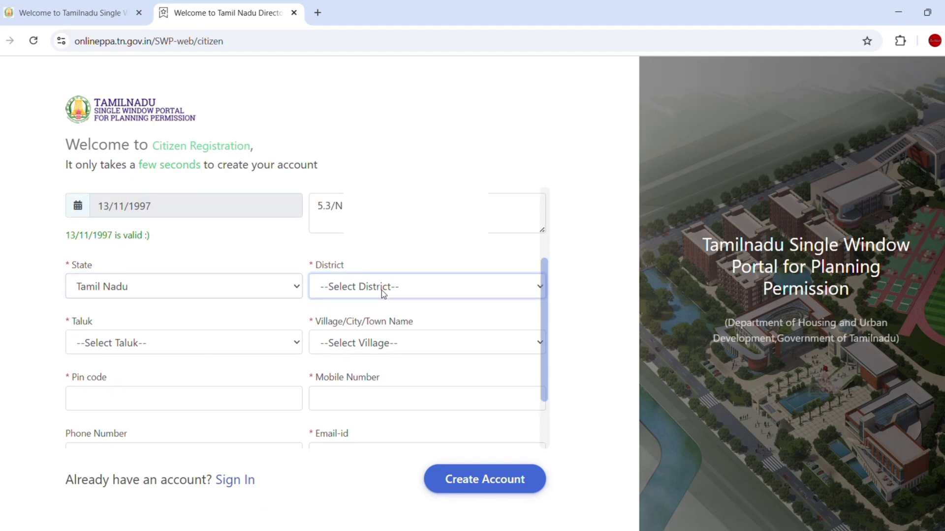
text(cu)
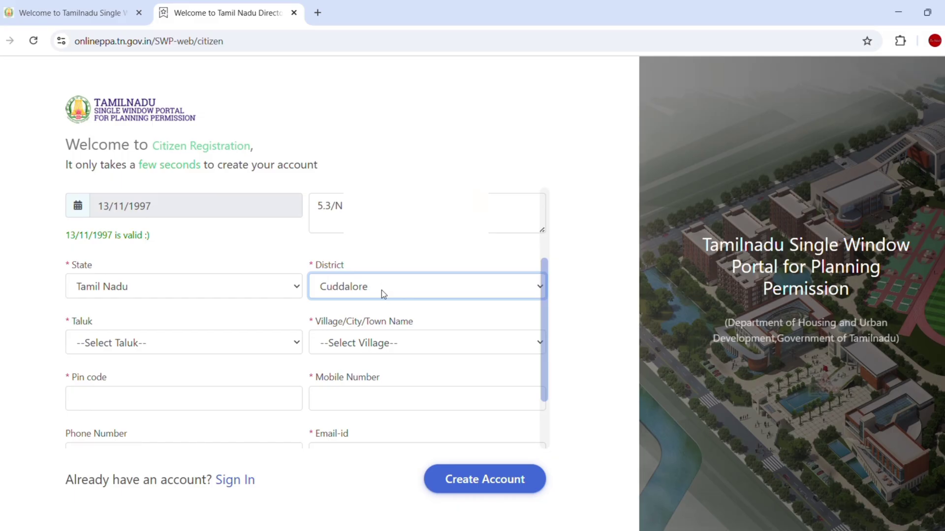
click(252, 344)
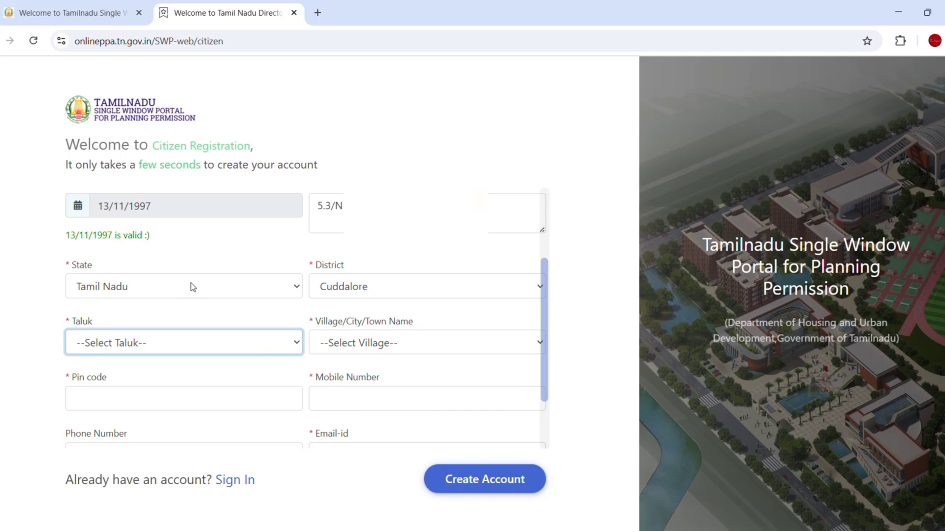
text(ttakudi)
click(370, 342)
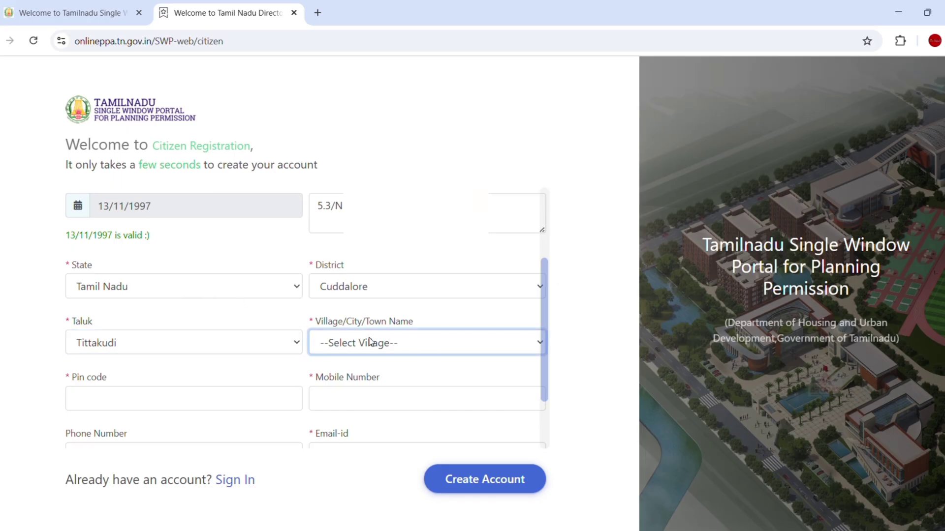
text(pen)
Fill in the applicant's pin code and mobile number.
scroll(295, 395, down, 2)
click(254, 332)
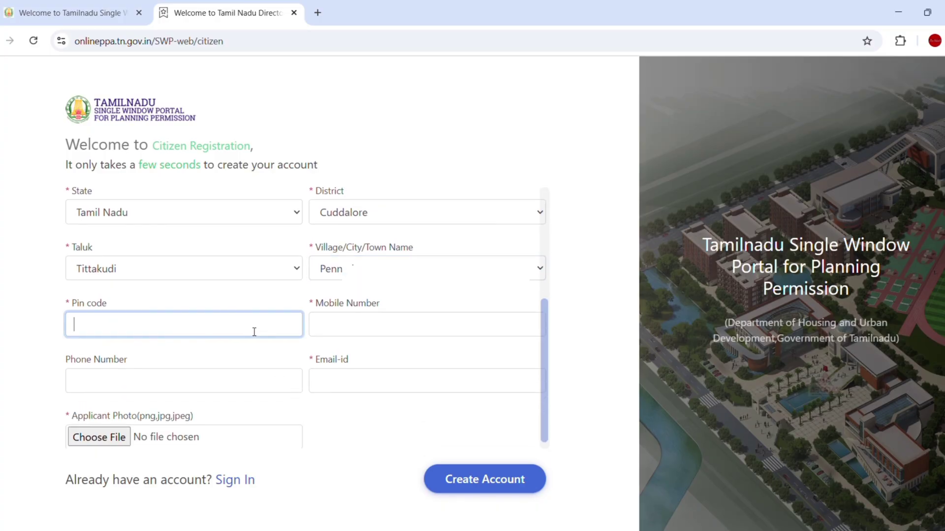
text(6000)
key(BackSpace)
text(6105)
click(365, 336)
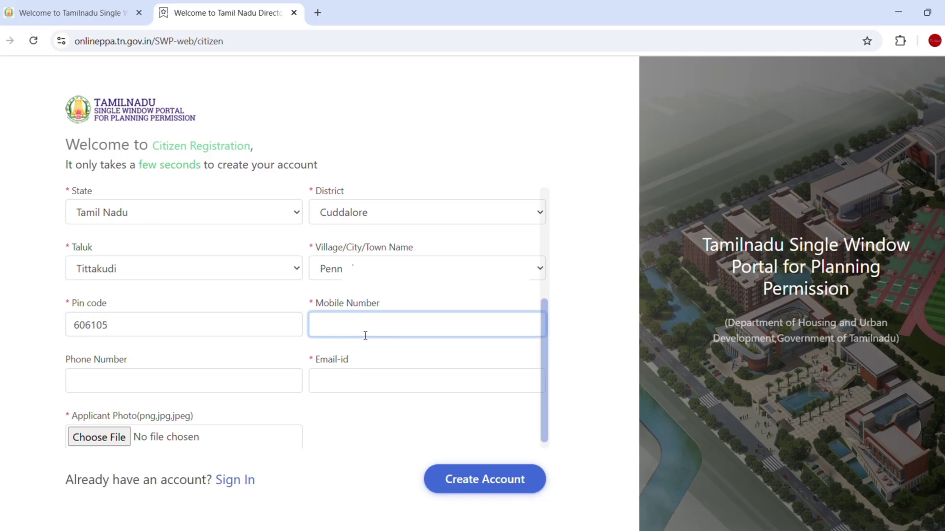
text(87606)
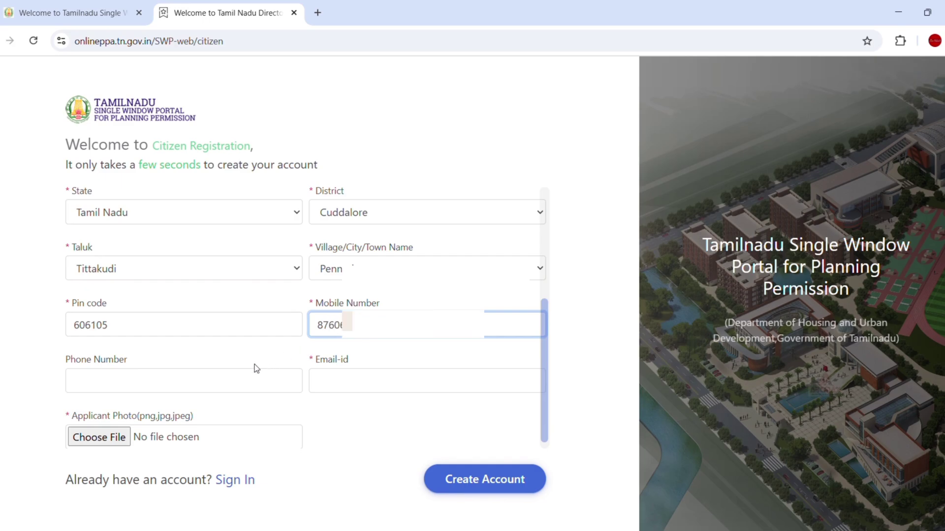
Enter the applicant's e-mail address and let the portal validate it.
click(339, 386)
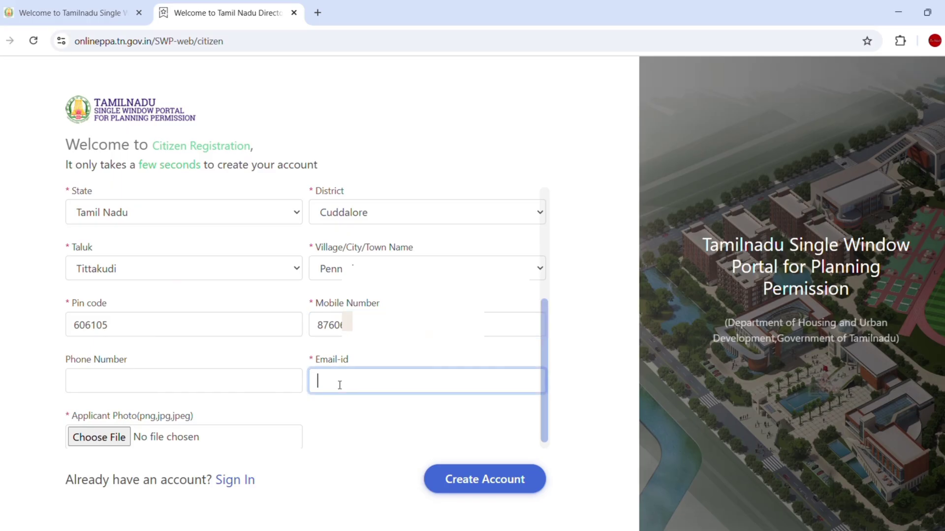
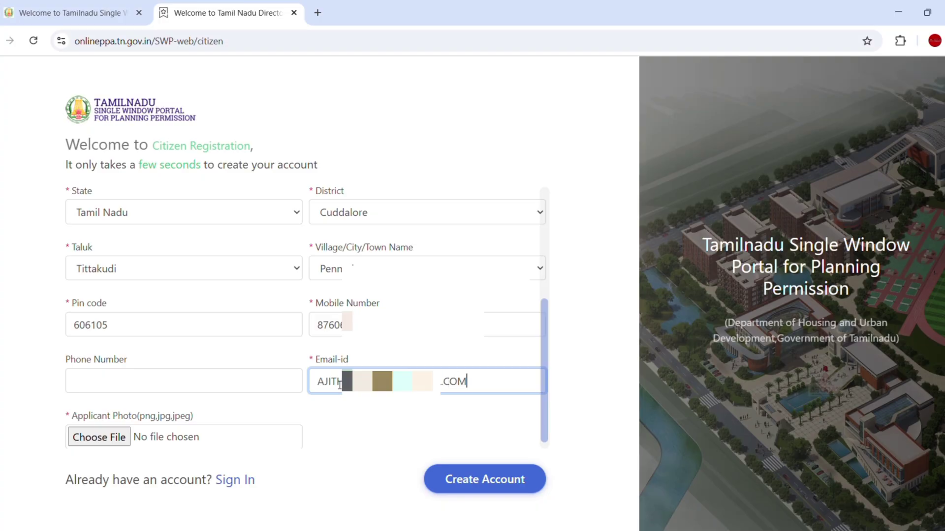
click(364, 426)
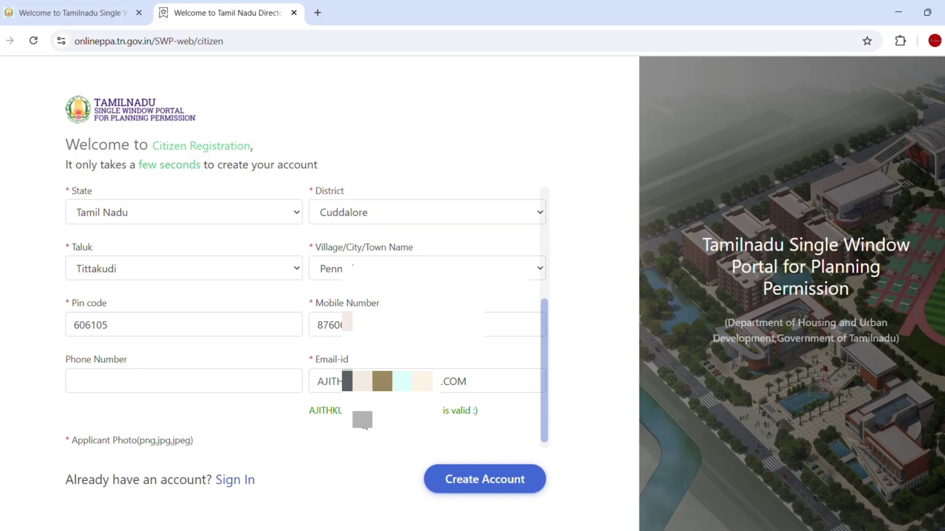
scroll(365, 426, down, 1)
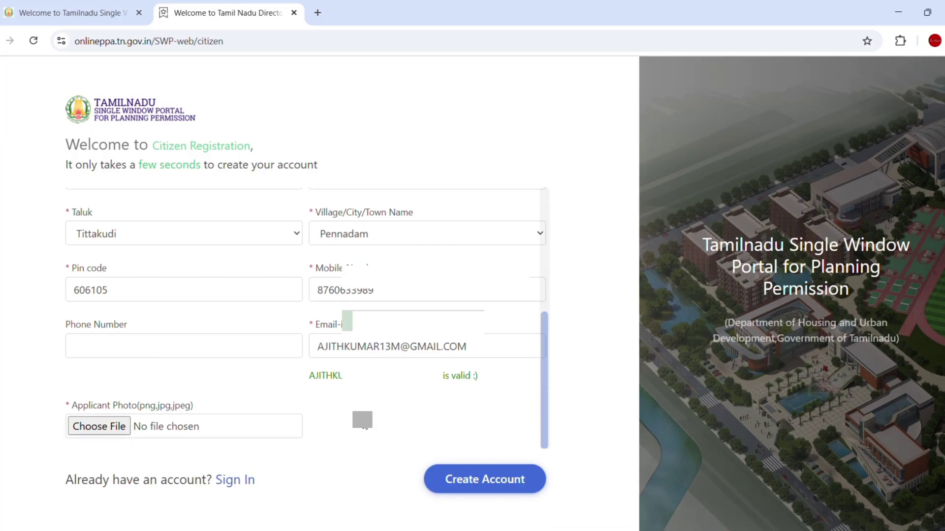
Attach Photo.jpg as the applicant photo and create the citizen account.
click(122, 429)
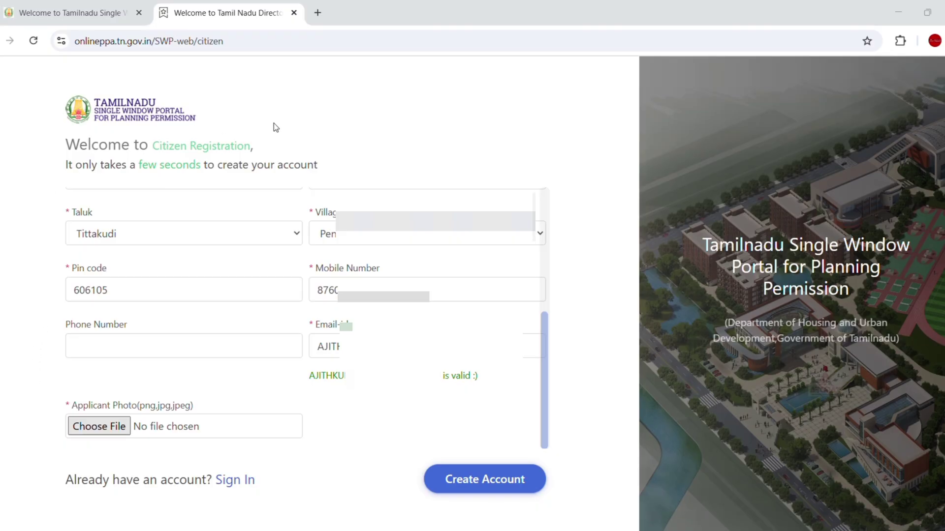
double_click(150, 131)
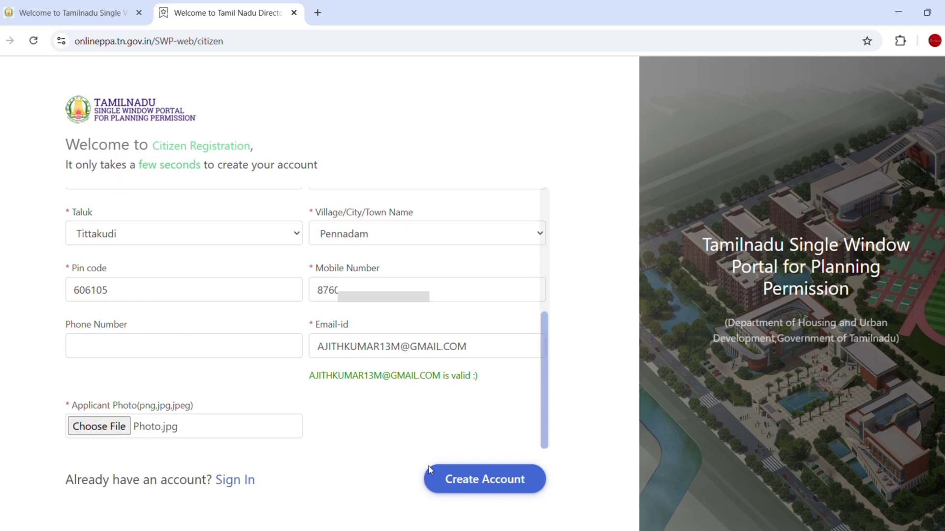
click(477, 479)
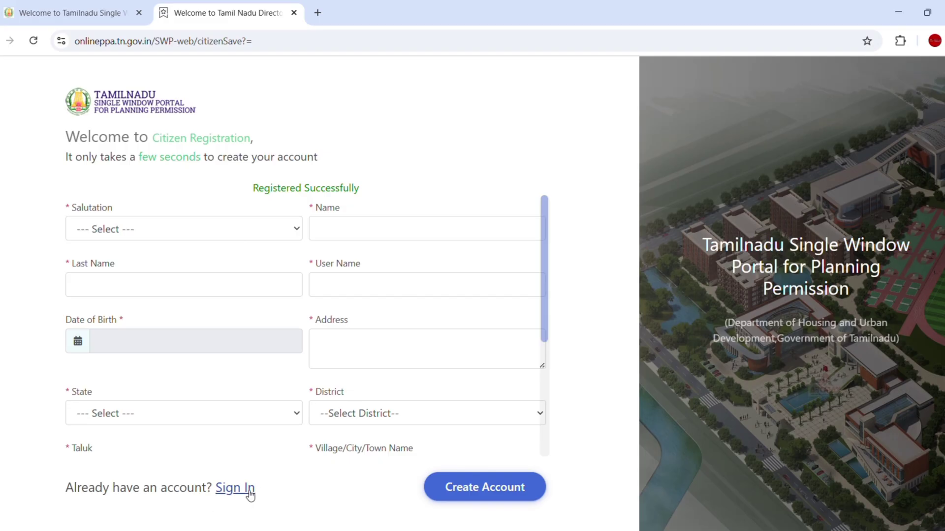
On the Forgot Password page, enter the account e-mail and user name, and choose Citizen.
click(247, 489)
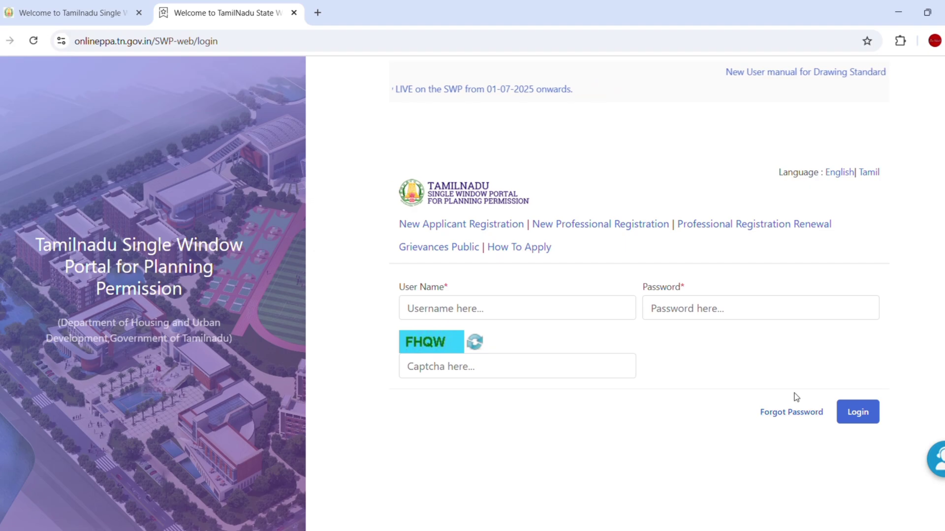
click(805, 415)
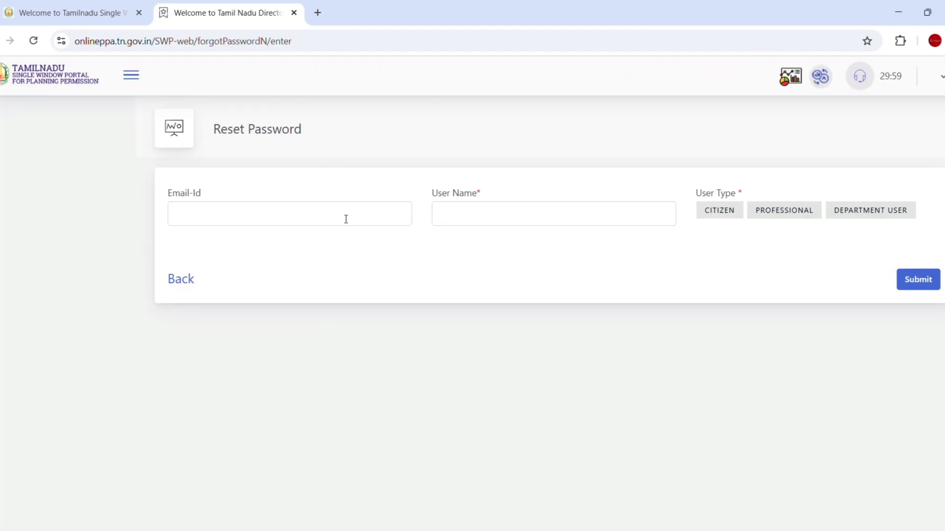
click(346, 219)
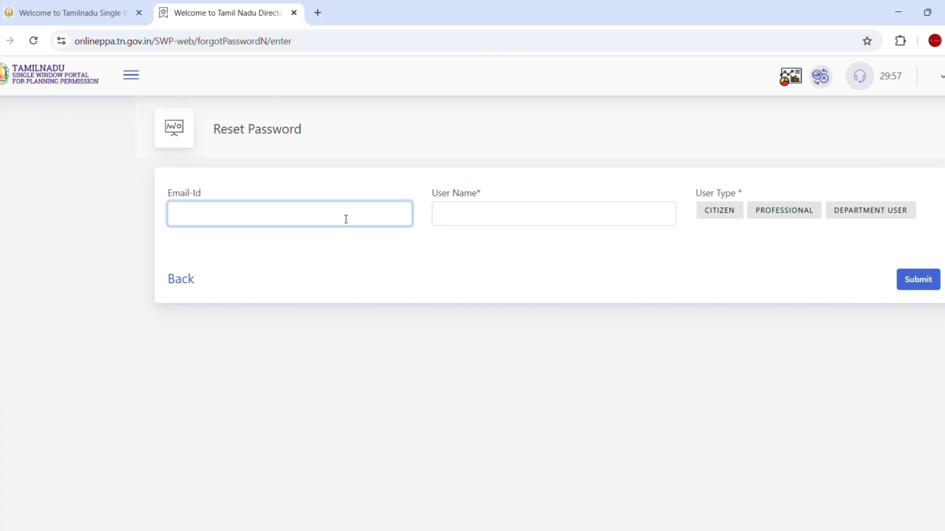
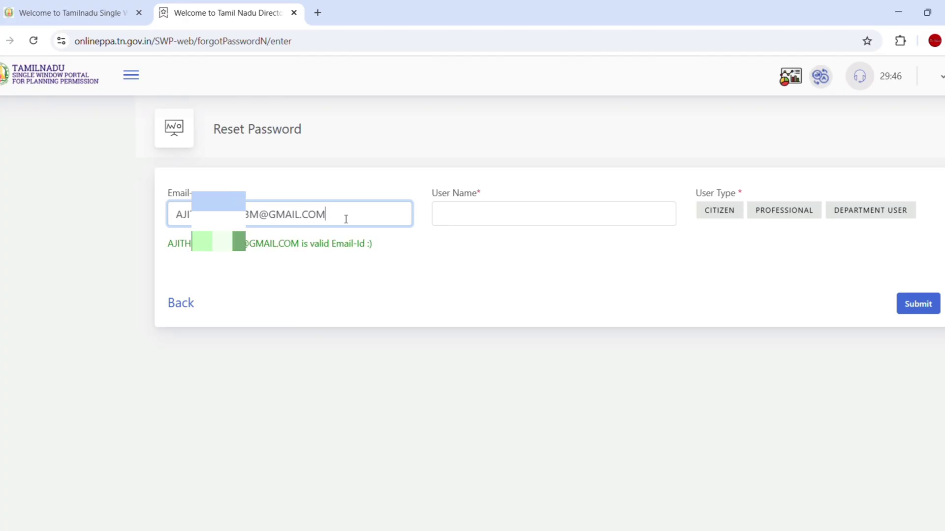
key(Tab)
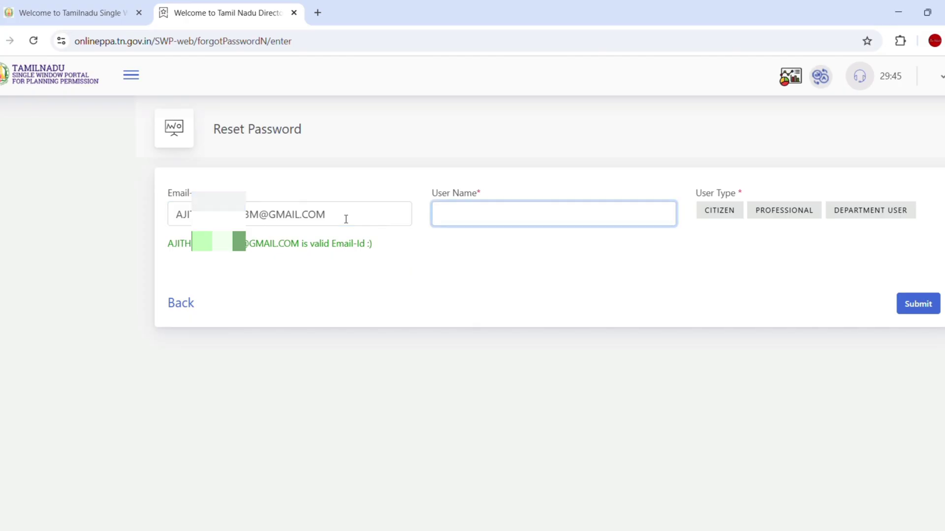
text(AJITHK)
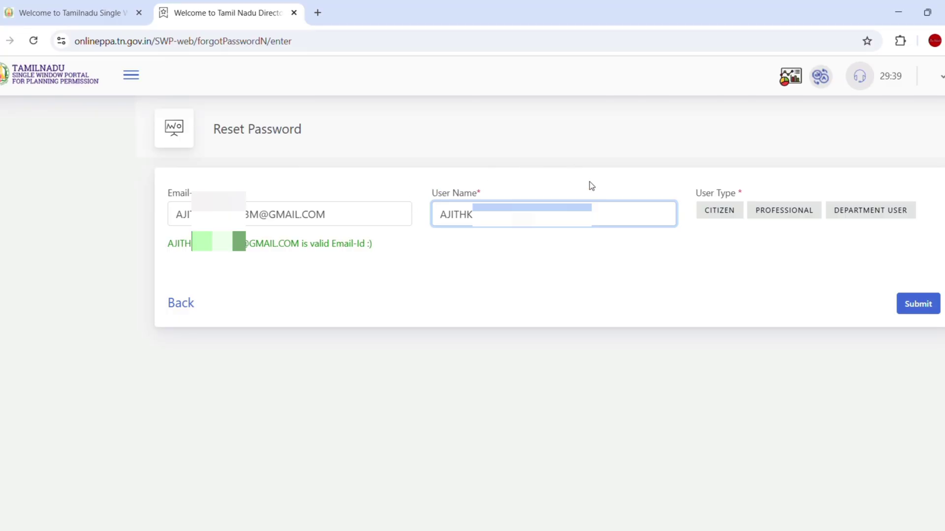
click(729, 215)
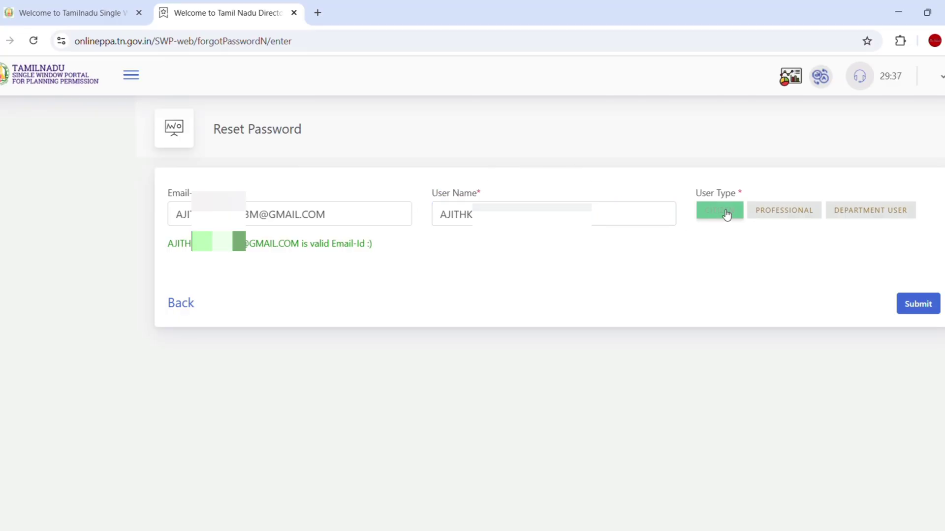
Submit the reset request and choose Mobile for OTP delivery.
click(914, 314)
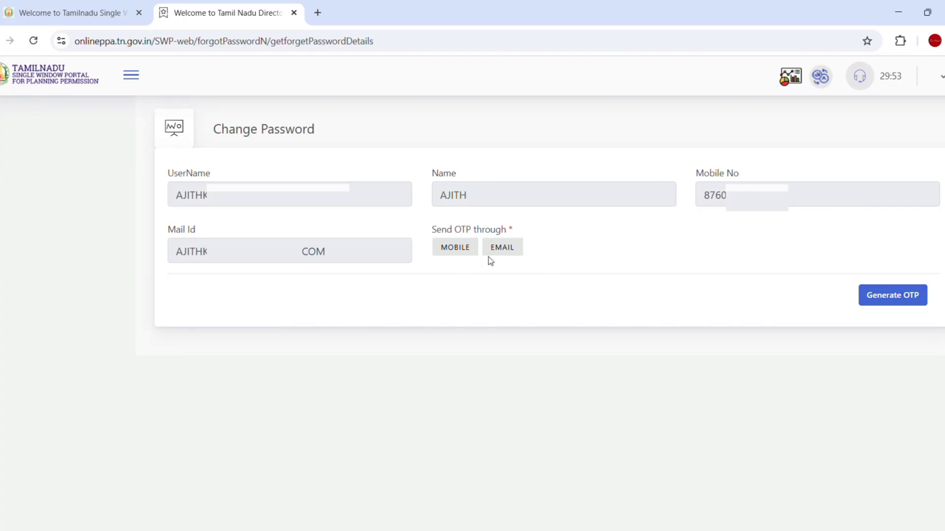
click(455, 253)
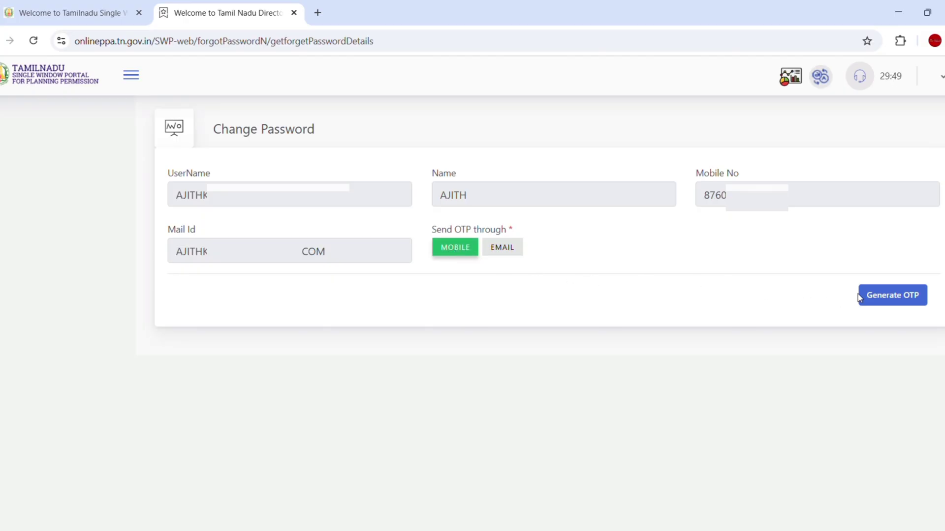
Generate an OTP to the mobile, enter the received code and verify it.
click(884, 297)
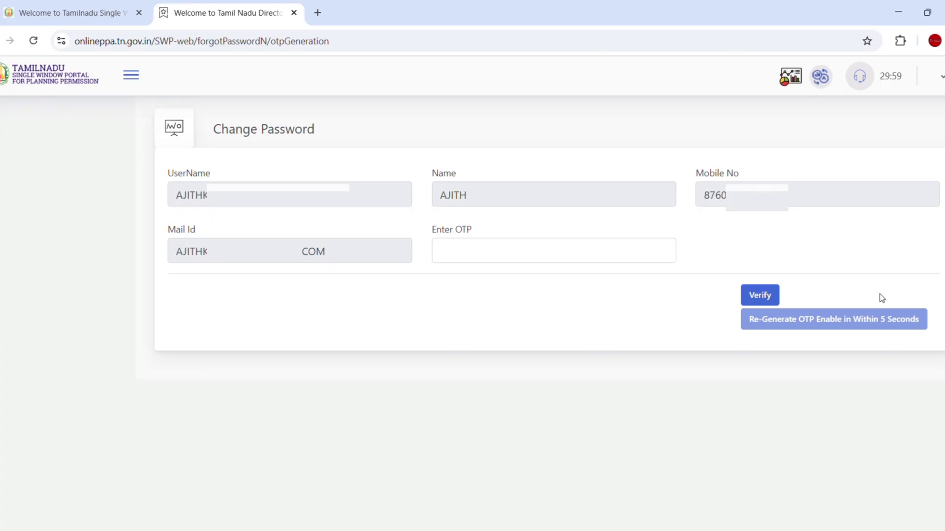
click(624, 257)
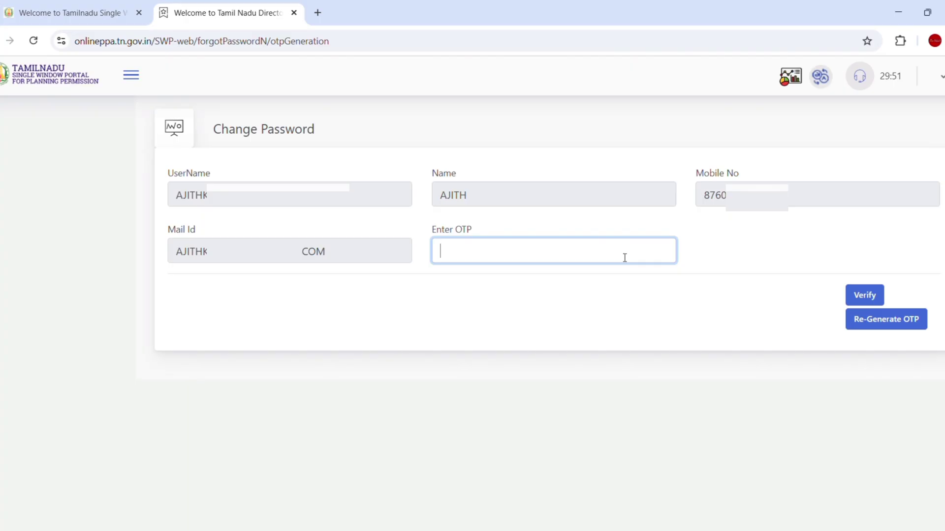
click(870, 301)
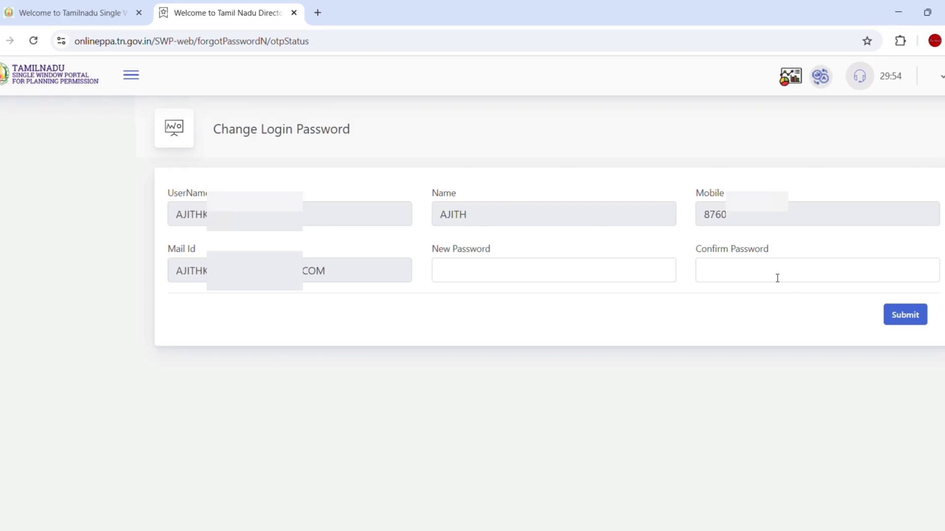
Type the new login password into the New Password field.
click(593, 282)
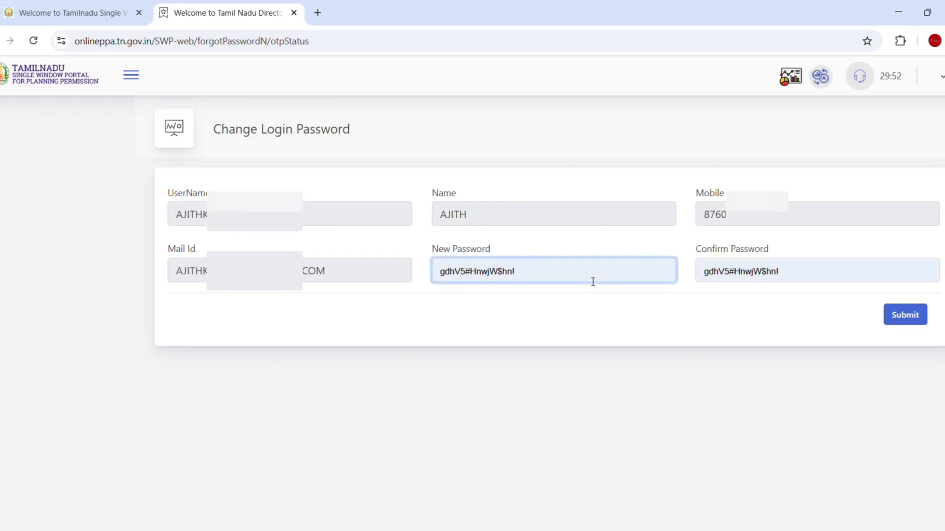
text(gdh)
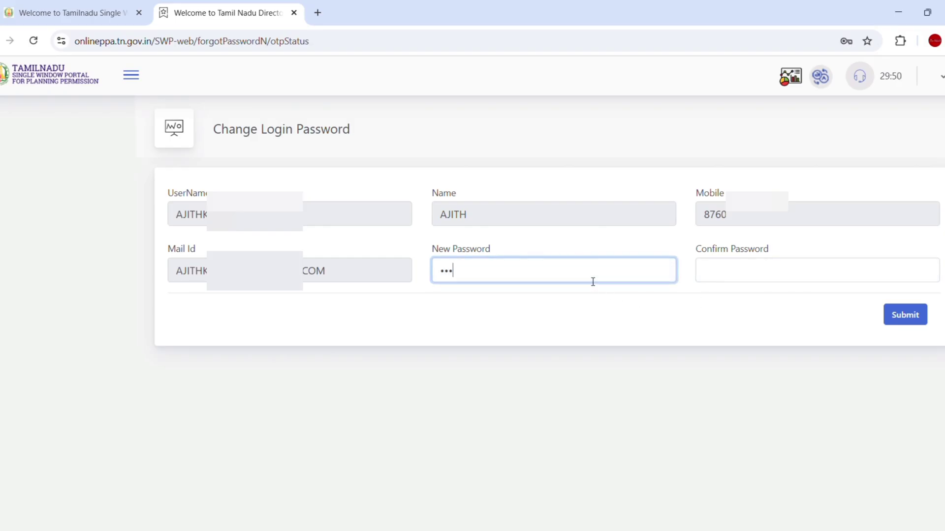
key(BackSpace)
key(BackSpace)
key(BackSpace)
key(BackSpace)
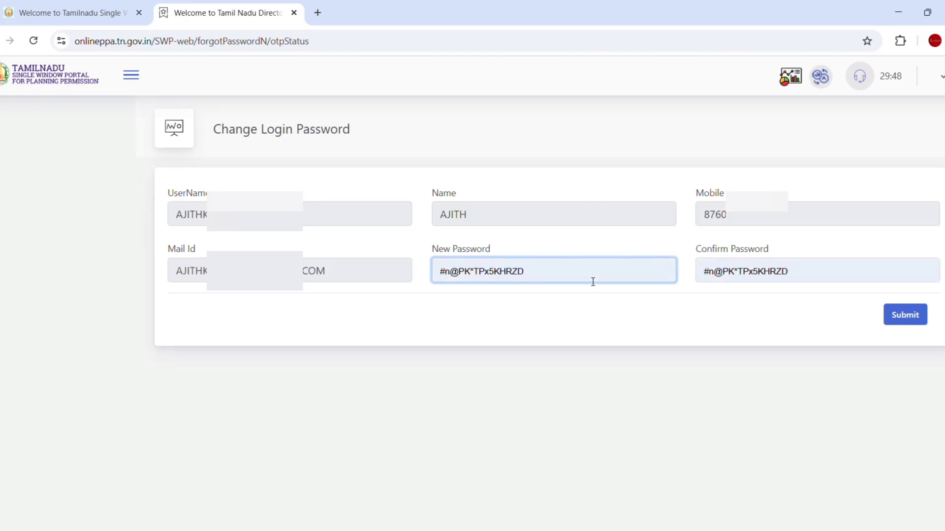
text(•••••)
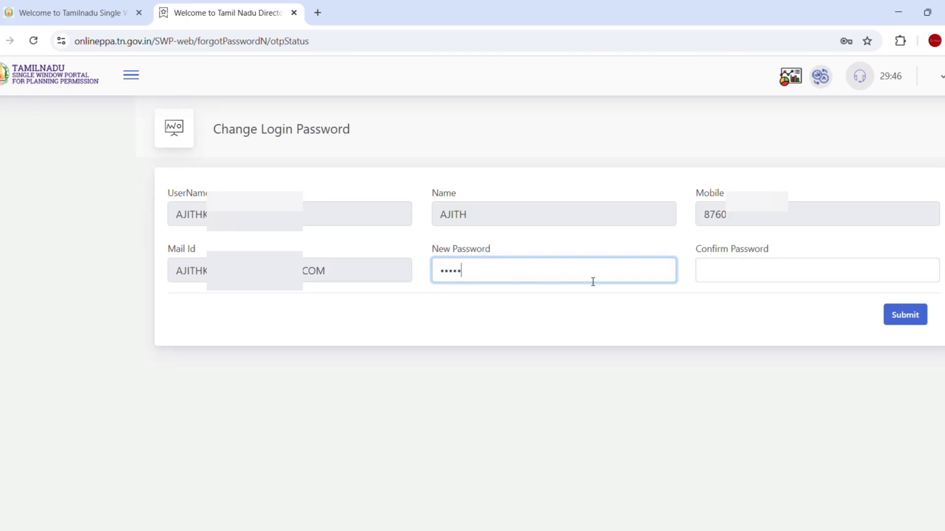
text(•••••)
key(Tab)
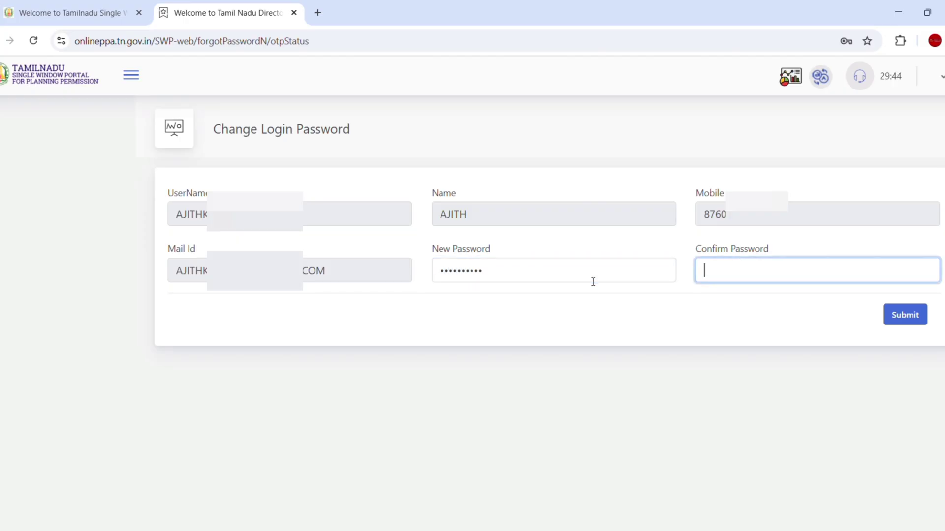
text(••••••••••)
Save the new password, then log in with the user name, password and captcha.
click(924, 316)
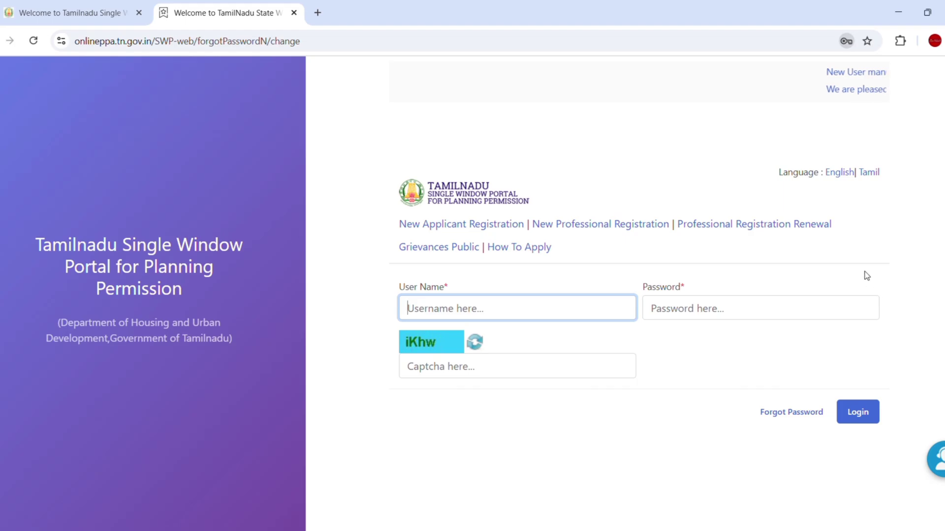
text(AJITH)
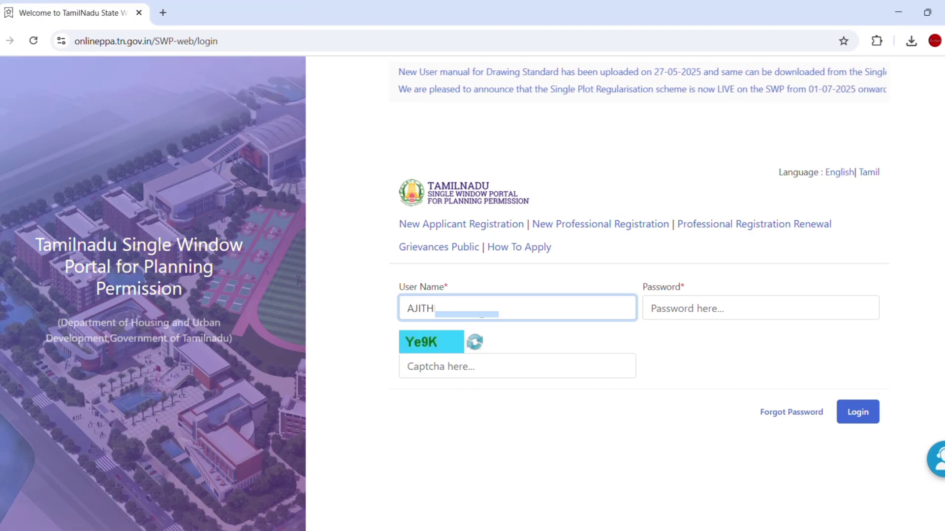
click(651, 309)
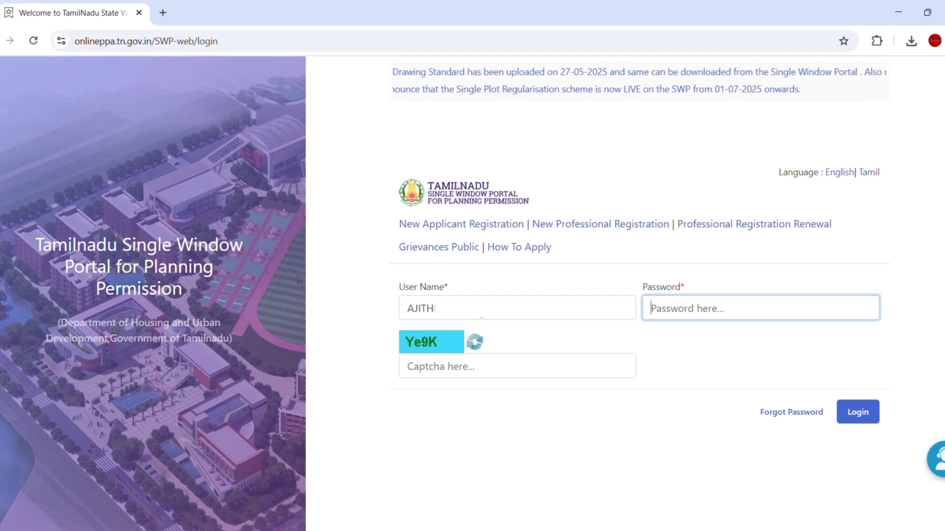
text(•••••)
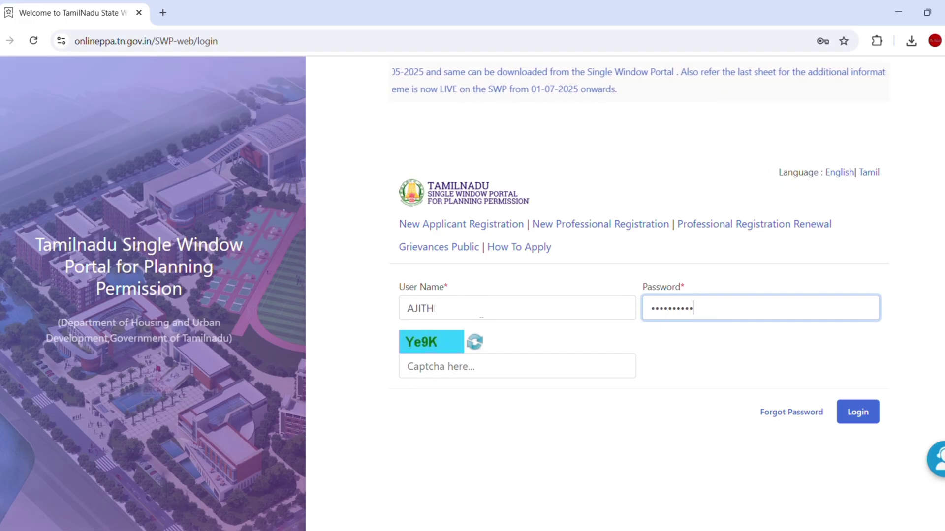
click(457, 376)
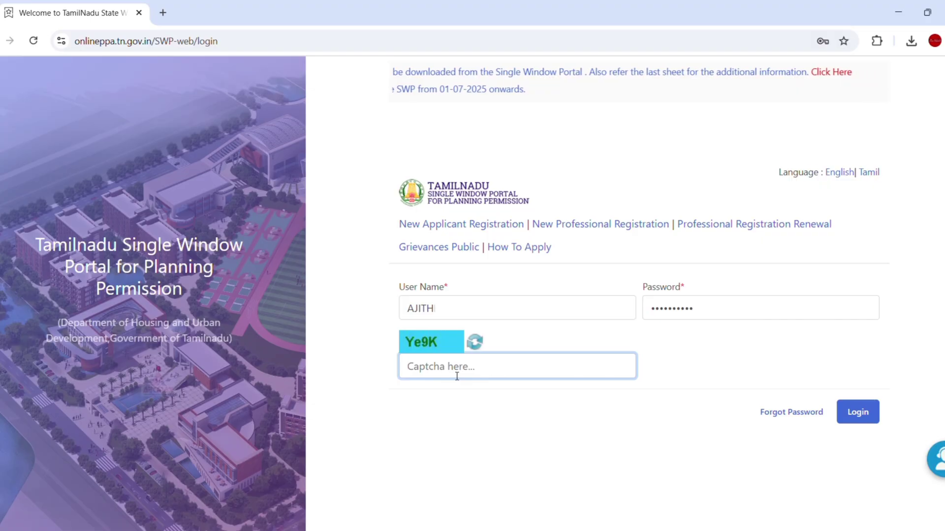
text(Ye)
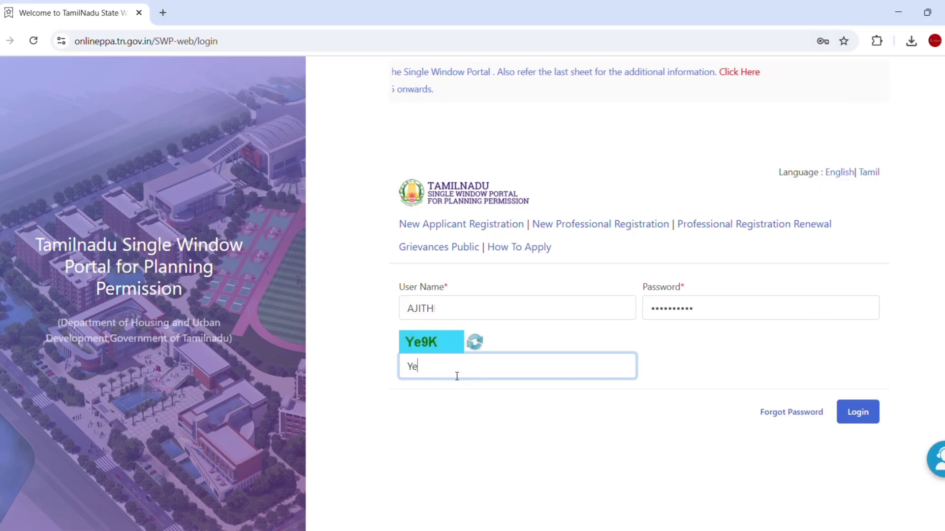
text(9K)
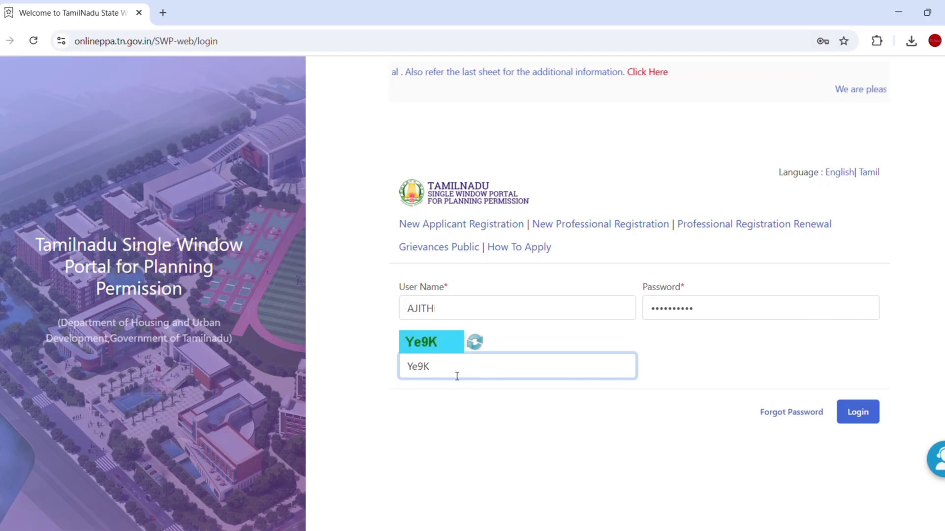
click(856, 413)
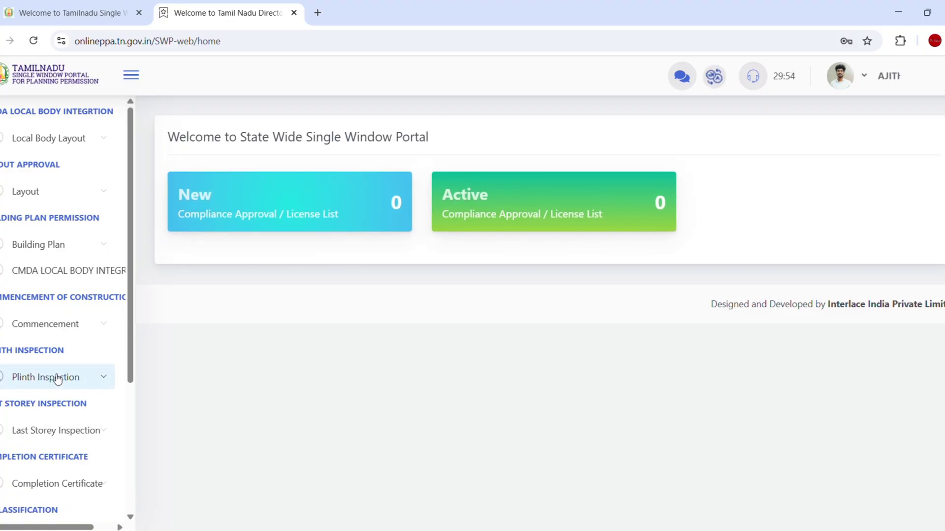
Scroll the sidebar to CERTIFICATION and expand Self Certification Application.
scroll(44, 382, down, 2)
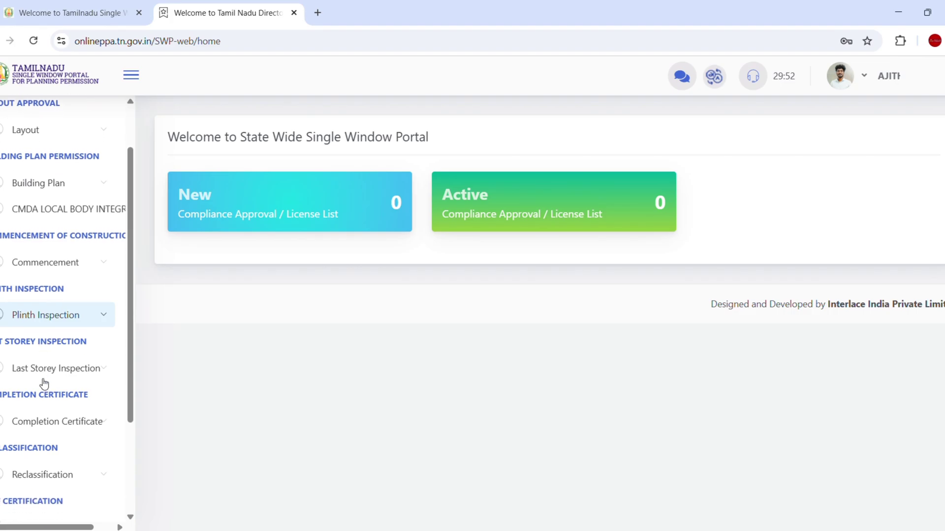
scroll(44, 384, down, 2)
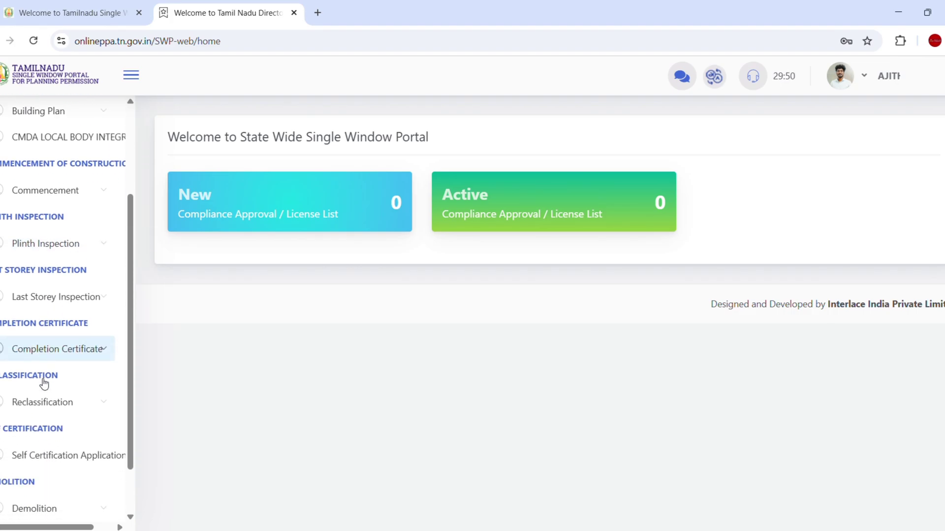
scroll(43, 383, down, 1)
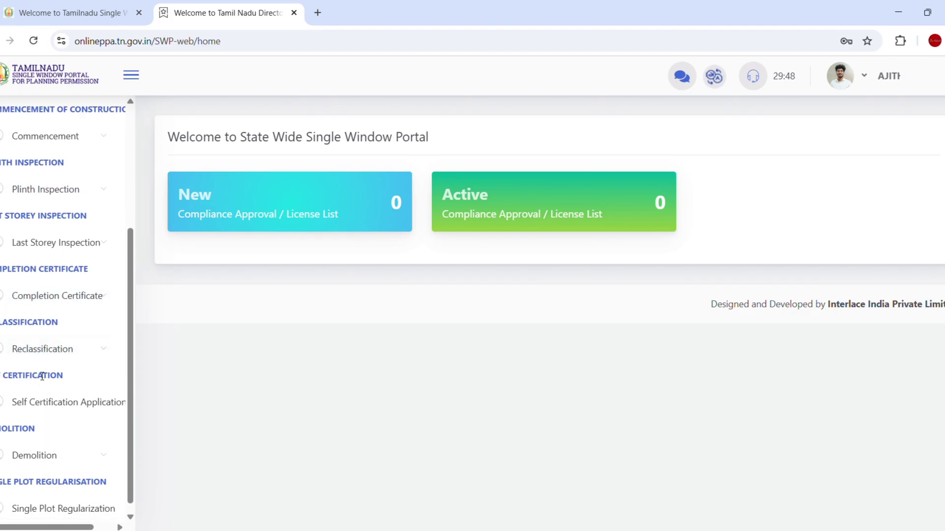
drag(3, 379, 58, 380)
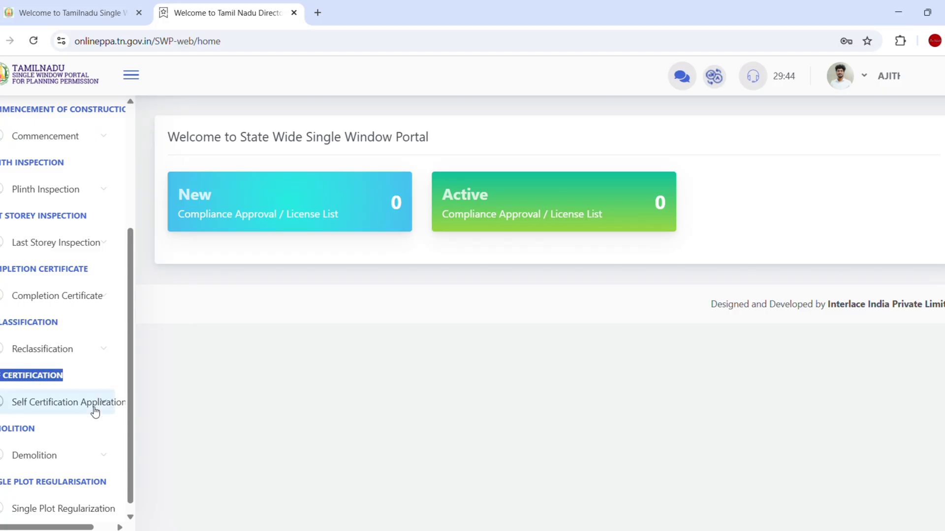
click(79, 407)
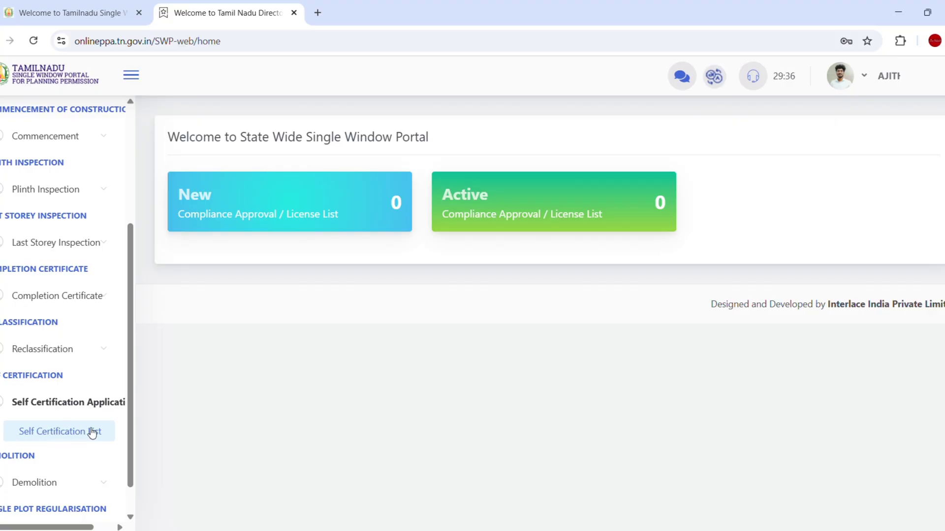
From the Self Certification List, create a new self-certification application.
click(92, 433)
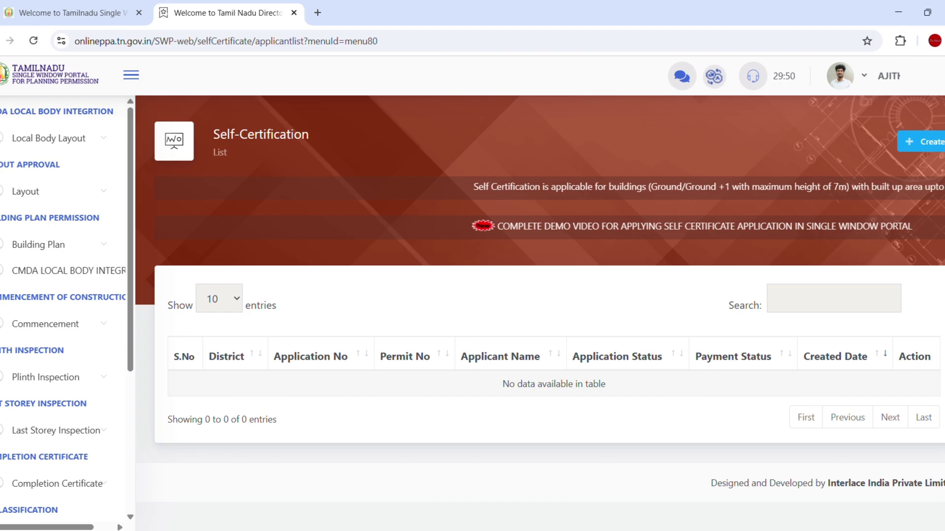
click(928, 144)
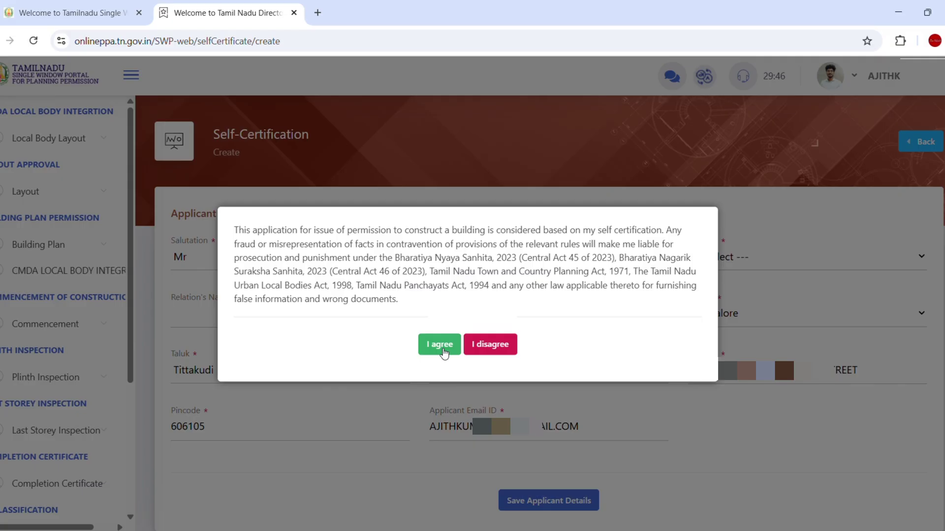
Accept the declaration, set Relation to S/o, and enter the relation's name.
click(444, 345)
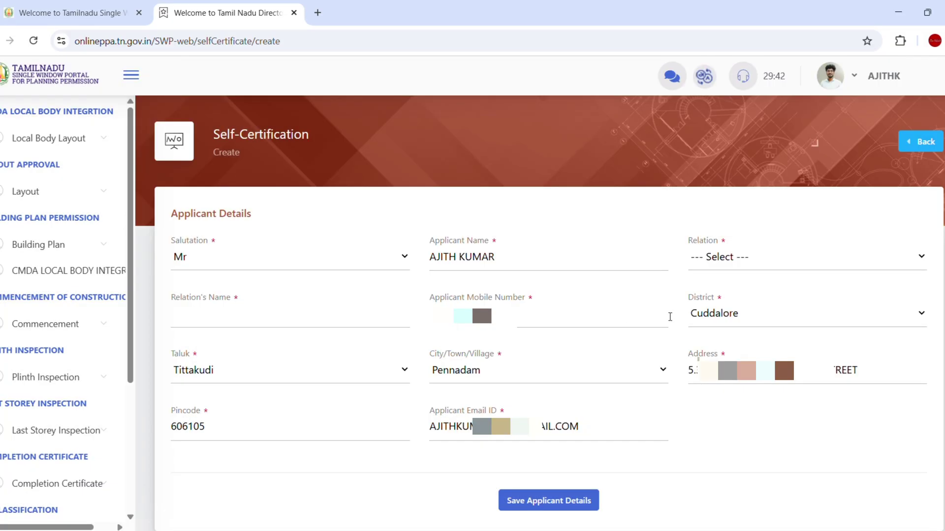
click(764, 266)
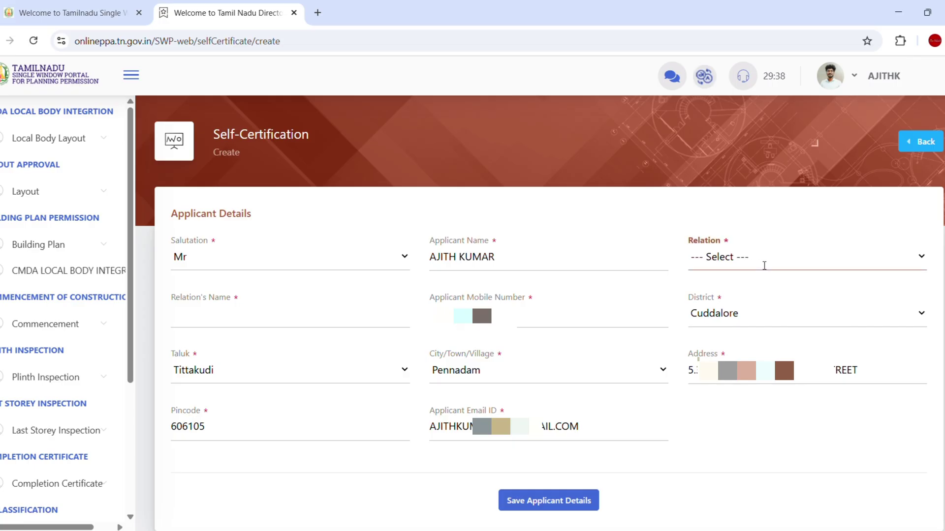
key(Down)
click(248, 320)
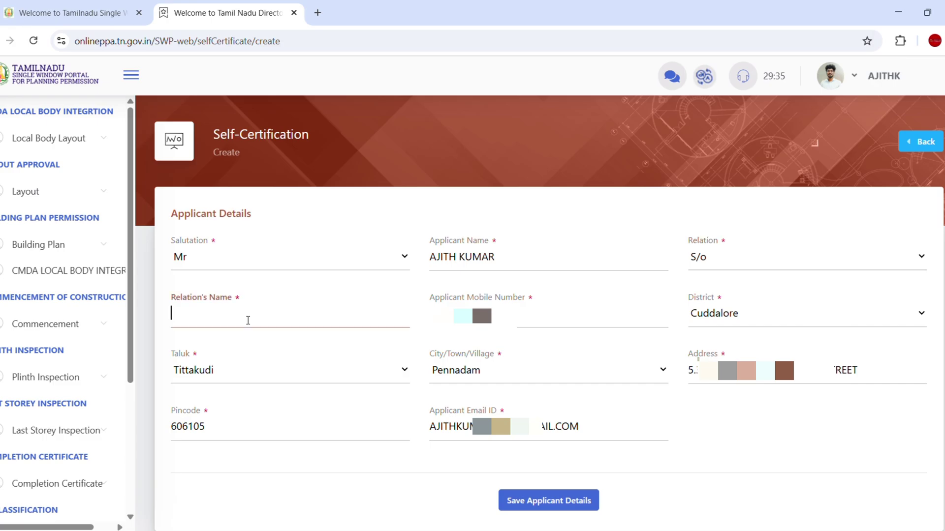
text(MAS)
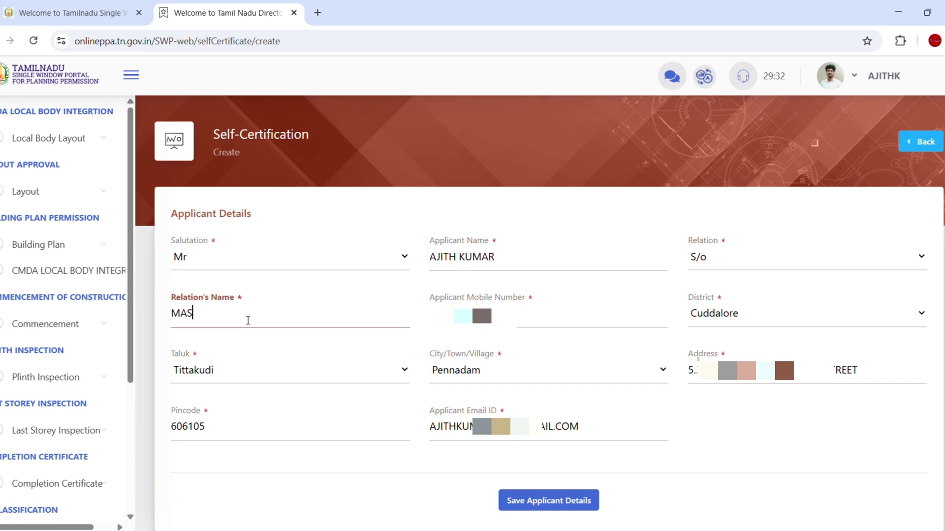
text(ILAMANI)
scroll(384, 389, down, 1)
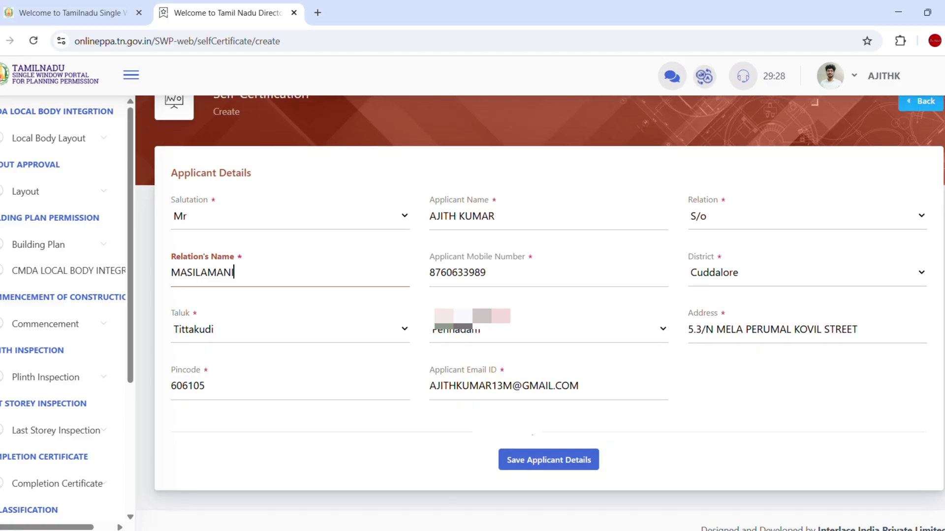
Save the applicant details and enter the plot's door number.
click(561, 466)
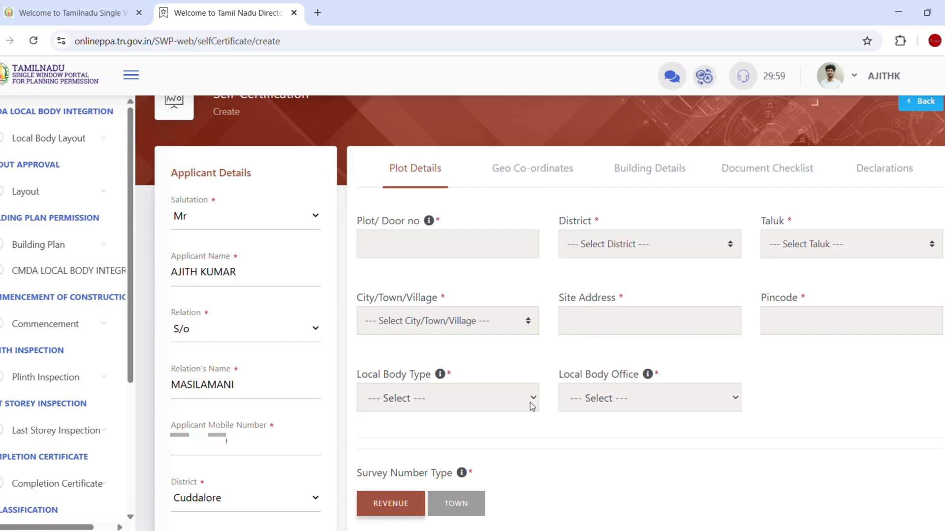
scroll(468, 334, down, 1)
click(446, 193)
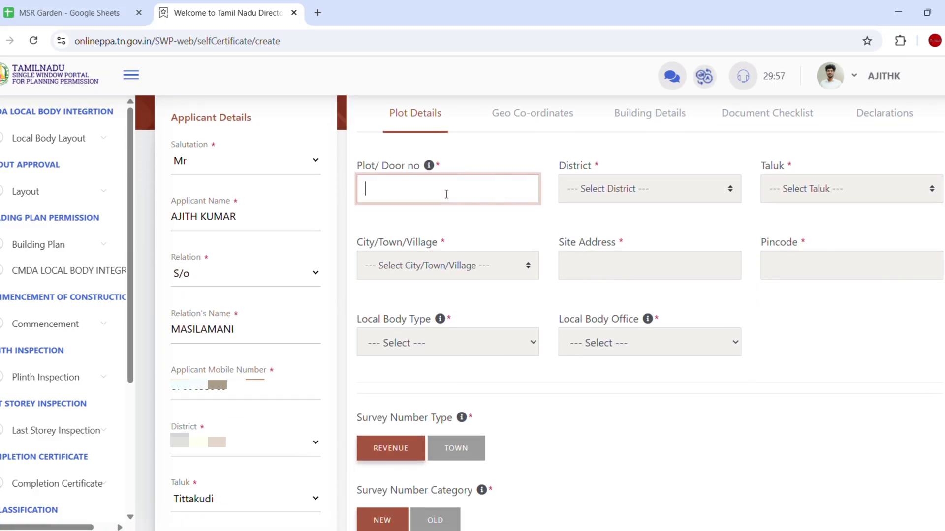
Set the plot's district to Tiruvallur, taluk to Poonamallee and village to Kolappancheri.
click(622, 191)
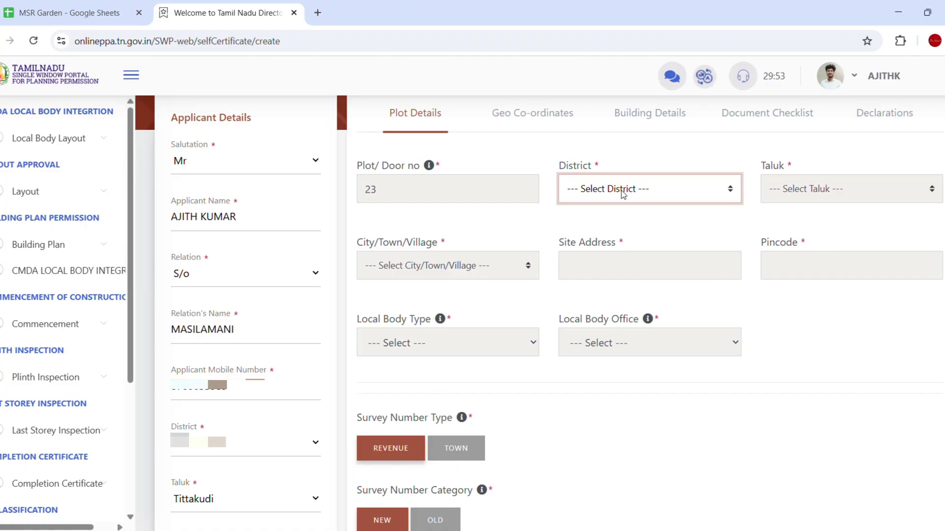
text(the)
text(tirup)
text(tiruv)
click(810, 192)
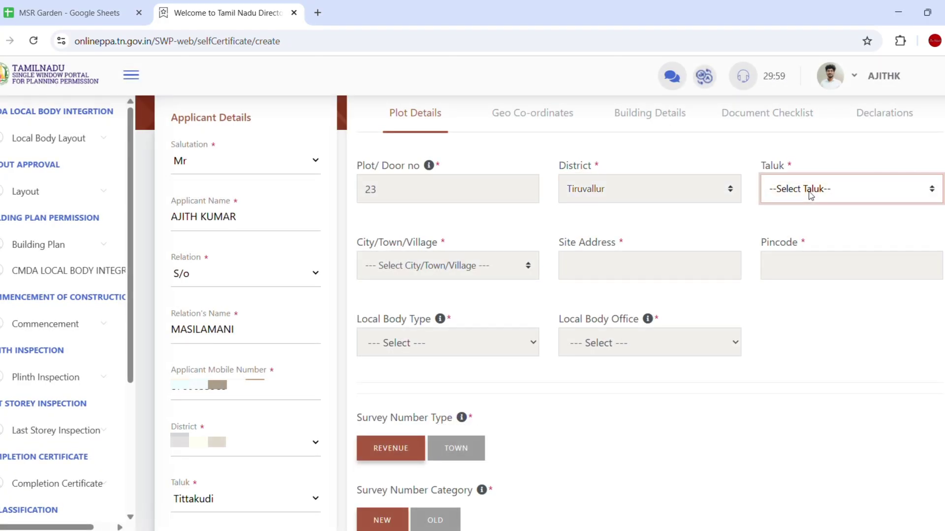
text(poon)
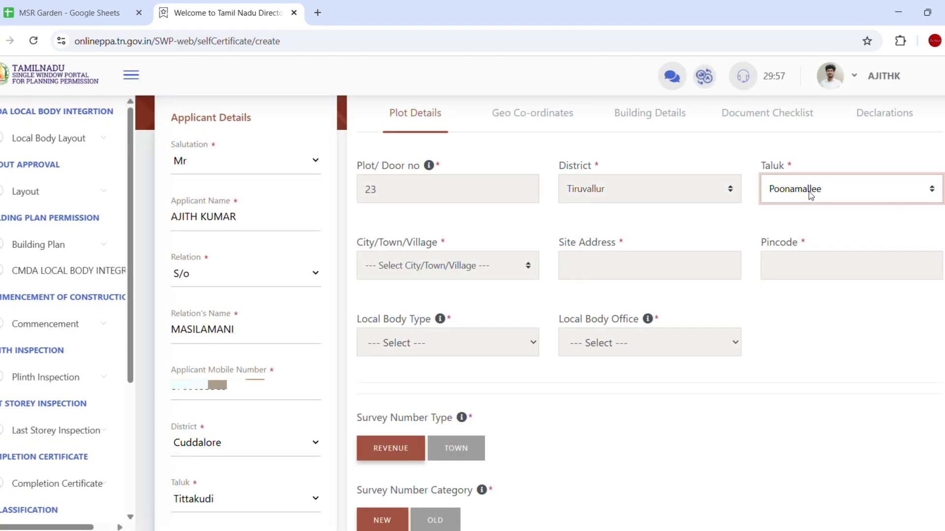
click(515, 267)
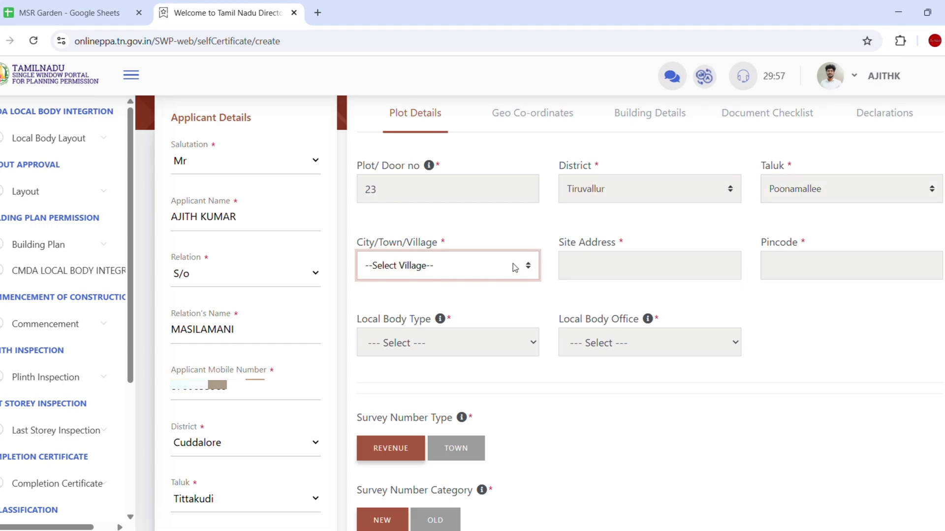
text(kol)
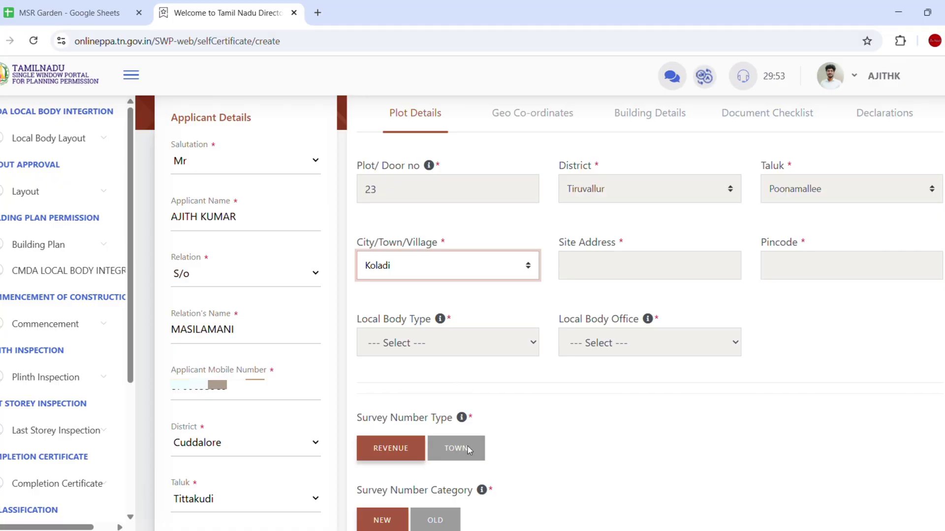
key(Down)
Fill in the plot's site address and start entering its pincode.
click(640, 266)
text(KO)
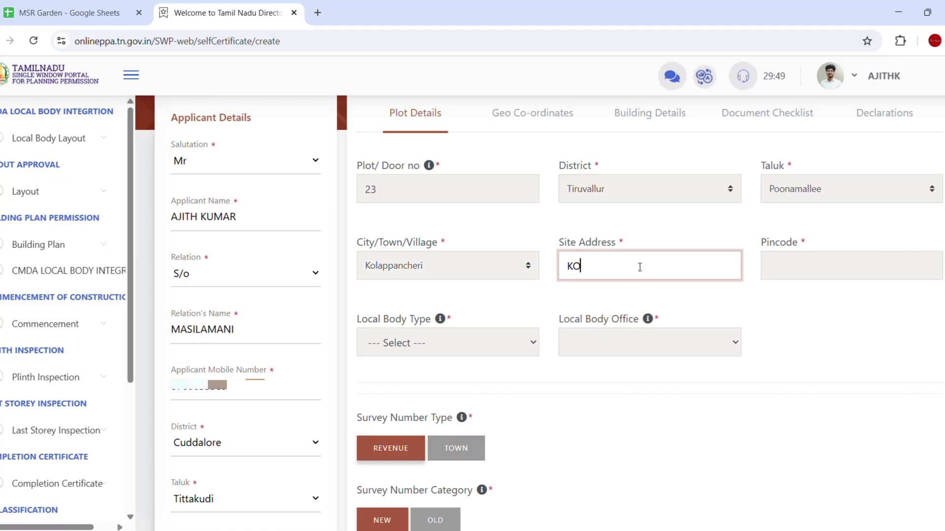
text(LAPPANCHERI)
click(567, 266)
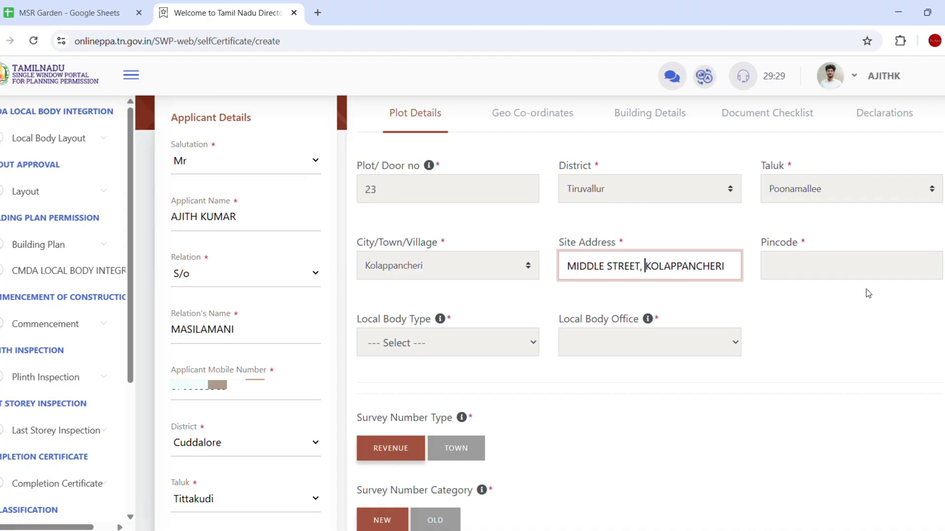
click(850, 276)
text(6000)
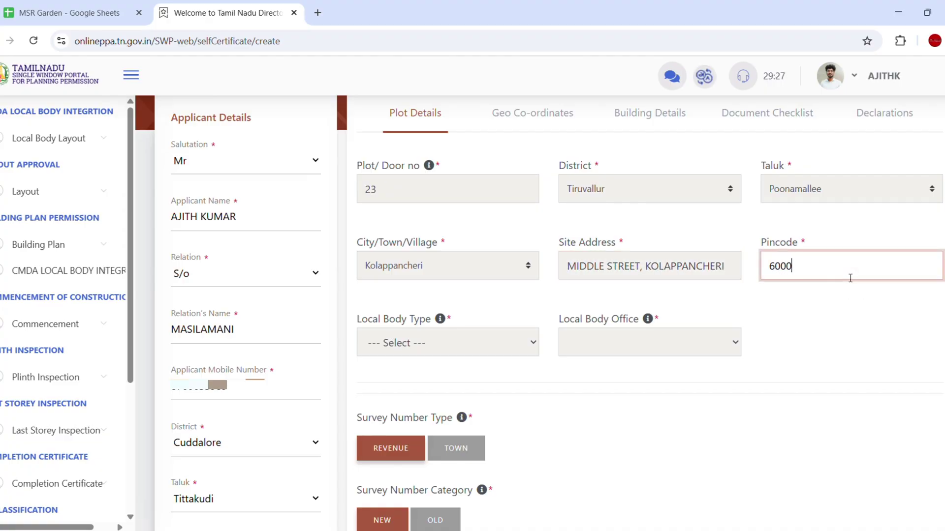
text(72)
Set the local body office and City/Town to Poonamallee.
key(Tab)
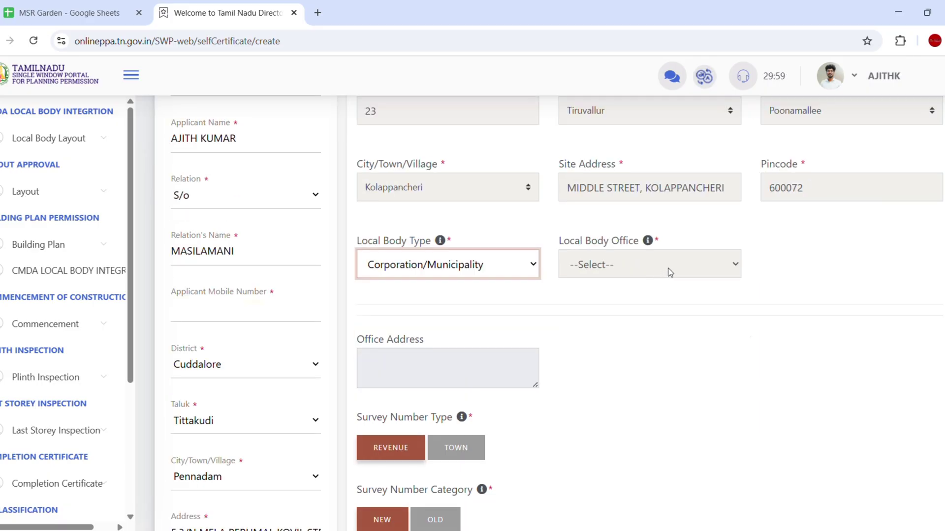
key(Tab)
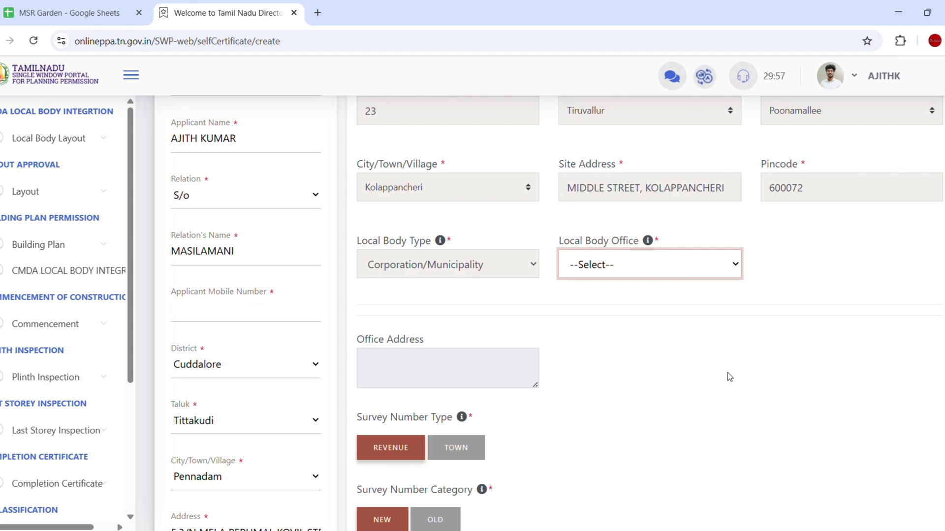
key(Down)
scroll(615, 371, down, 1)
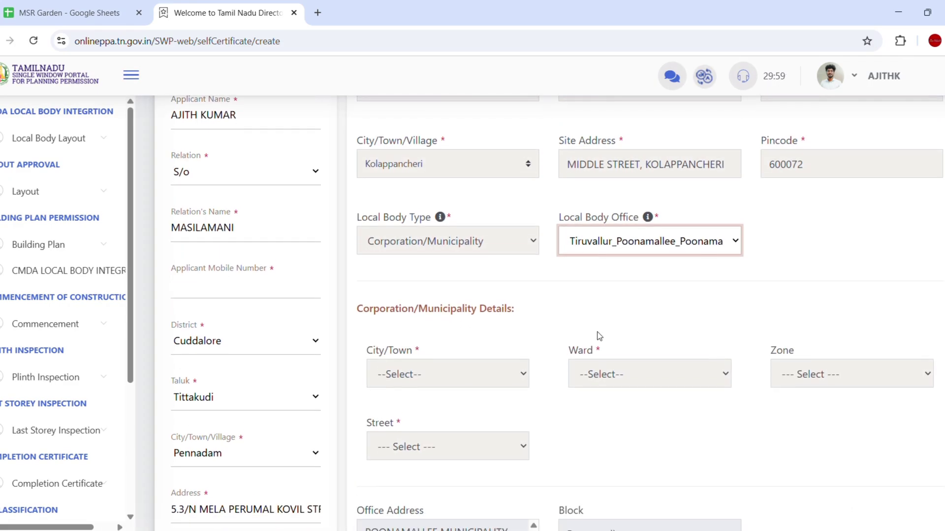
key(Tab)
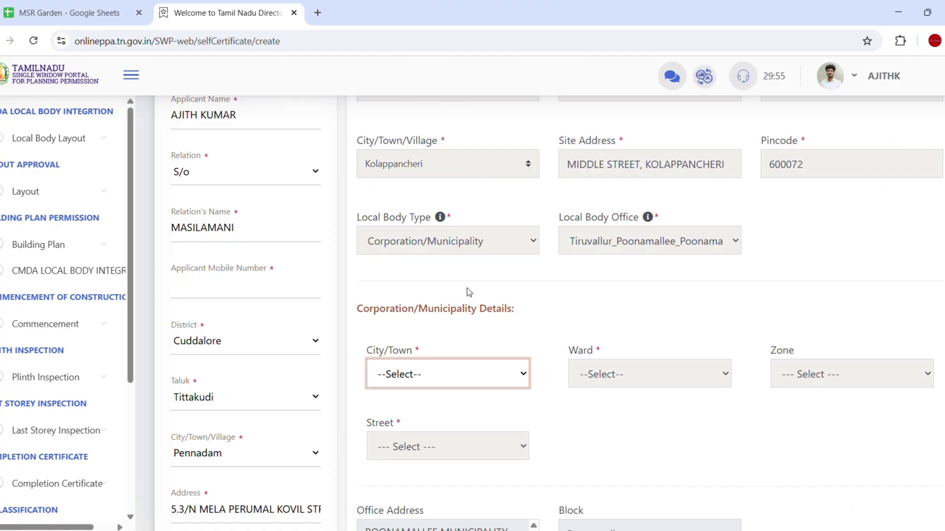
key(Down)
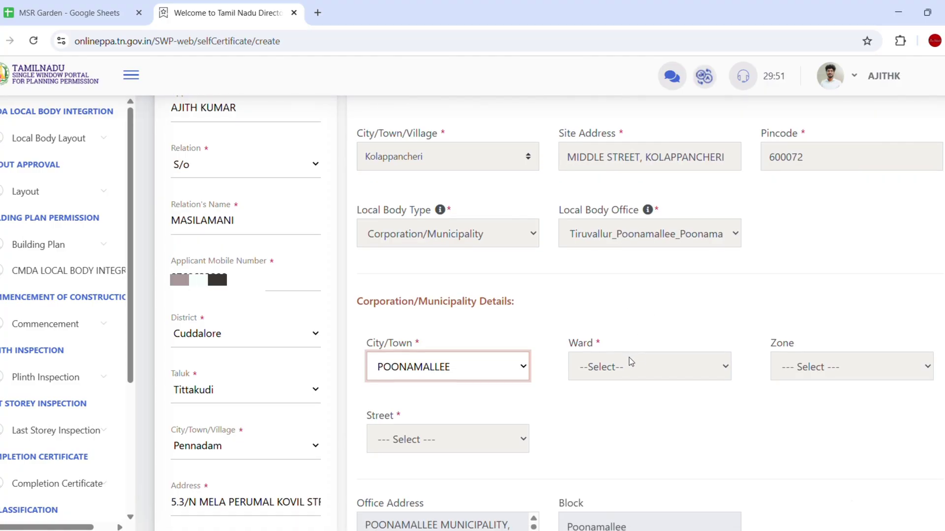
key(Tab)
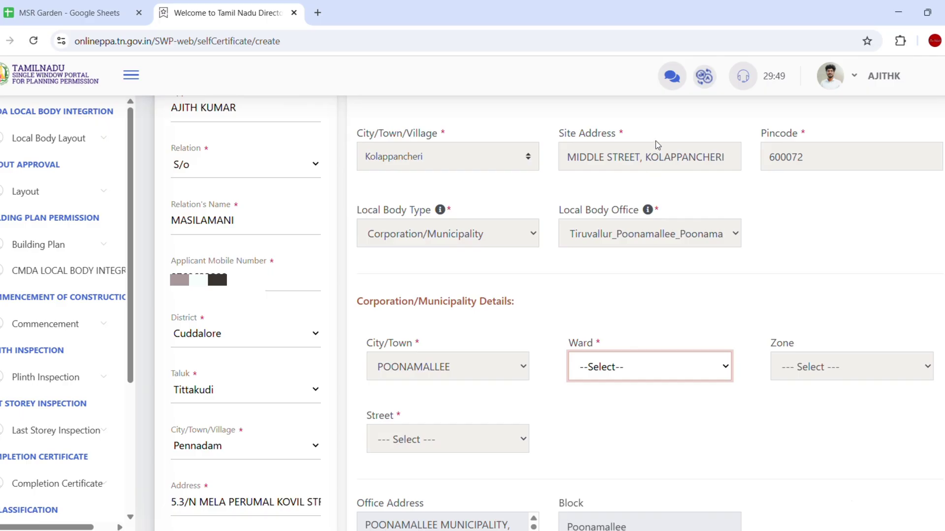
Choose WARD-10 as the ward and MUTHU NAGAR as the street.
click(659, 186)
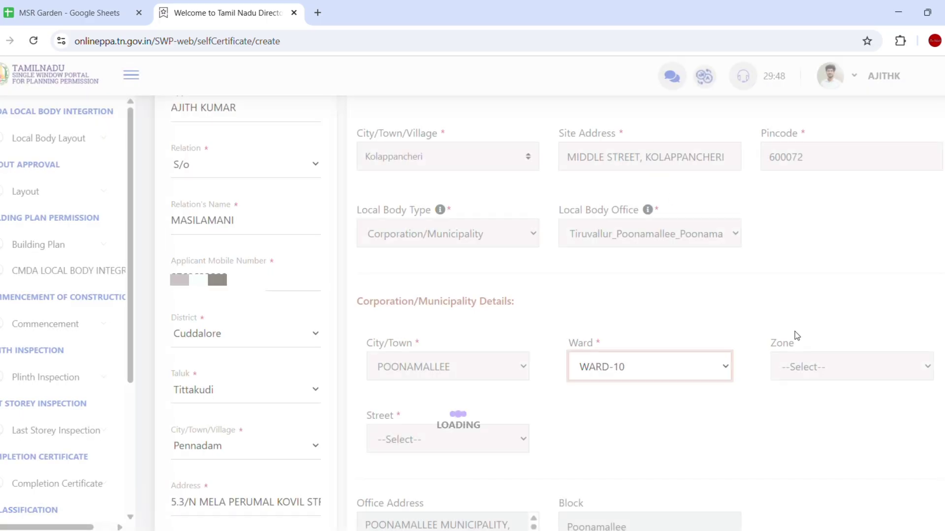
scroll(812, 359, down, 1)
click(812, 357)
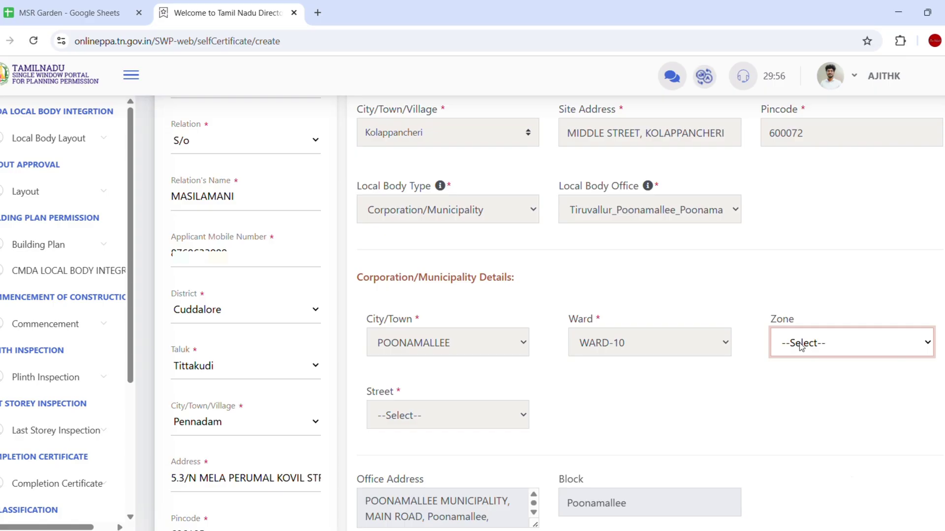
scroll(738, 366, down, 2)
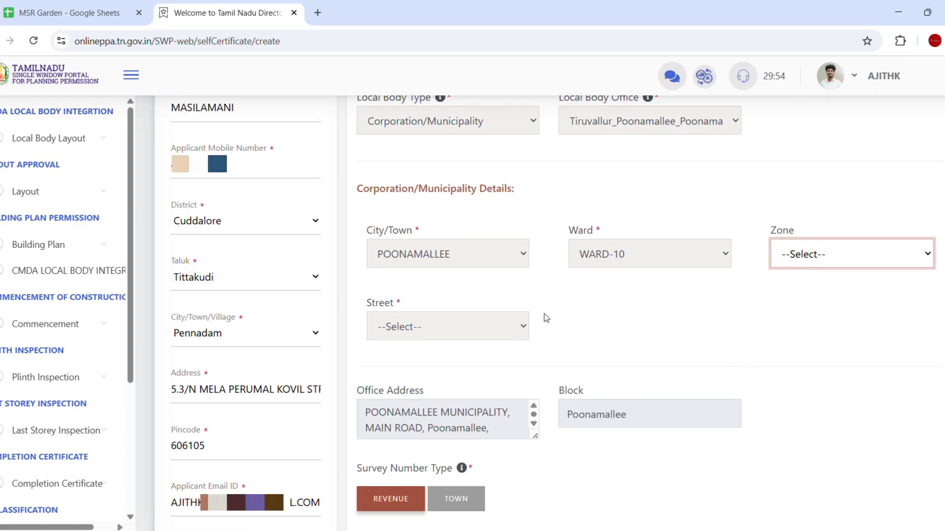
click(494, 328)
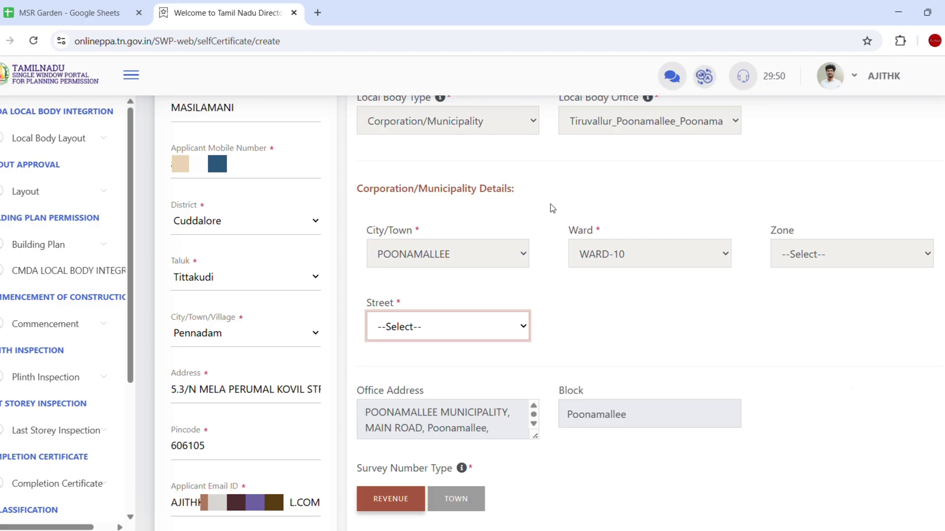
key(Down)
scroll(530, 220, down, 2)
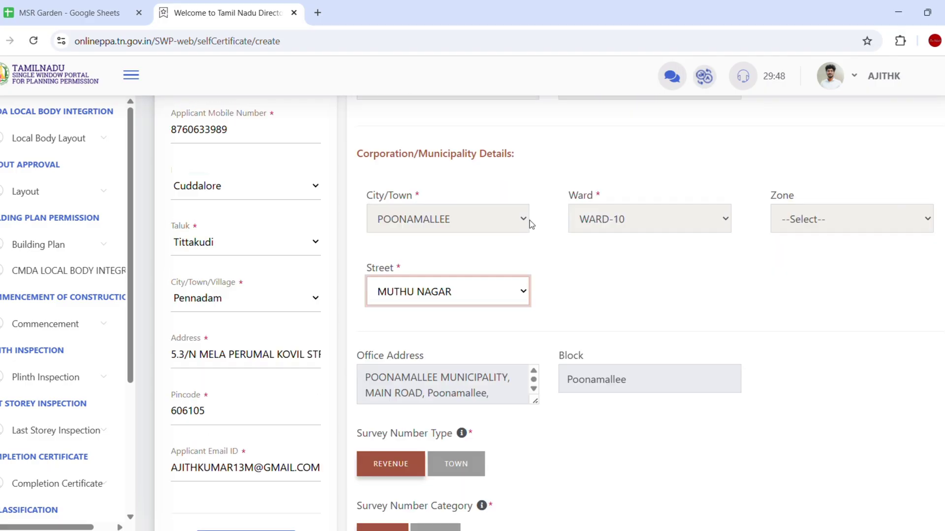
click(561, 359)
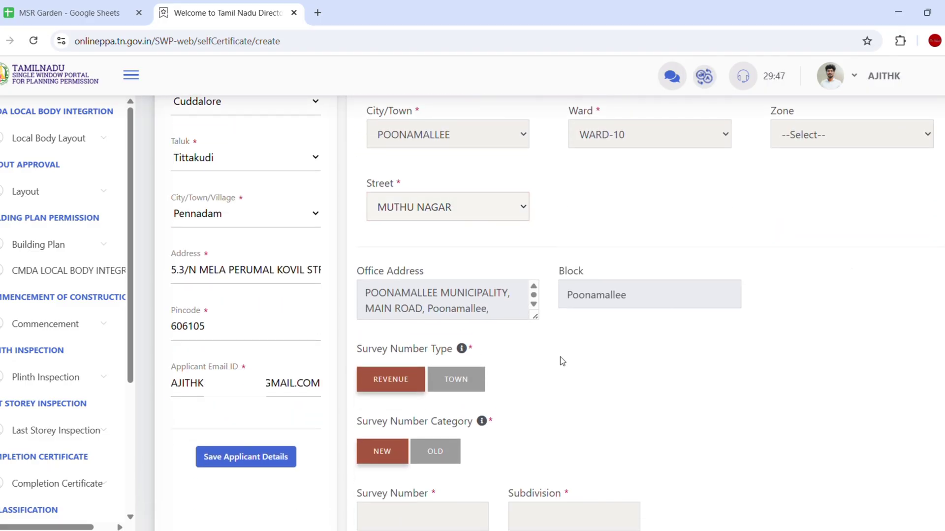
scroll(561, 359, down, 1)
scroll(560, 357, down, 1)
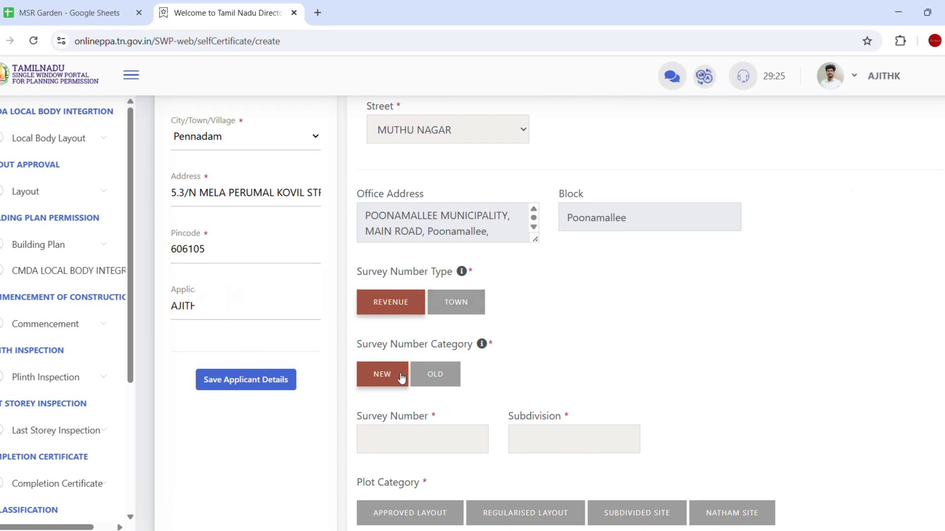
Enter survey number 16, subdivision 15, and mark the plot as an approved layout.
scroll(401, 378, down, 1)
click(392, 396)
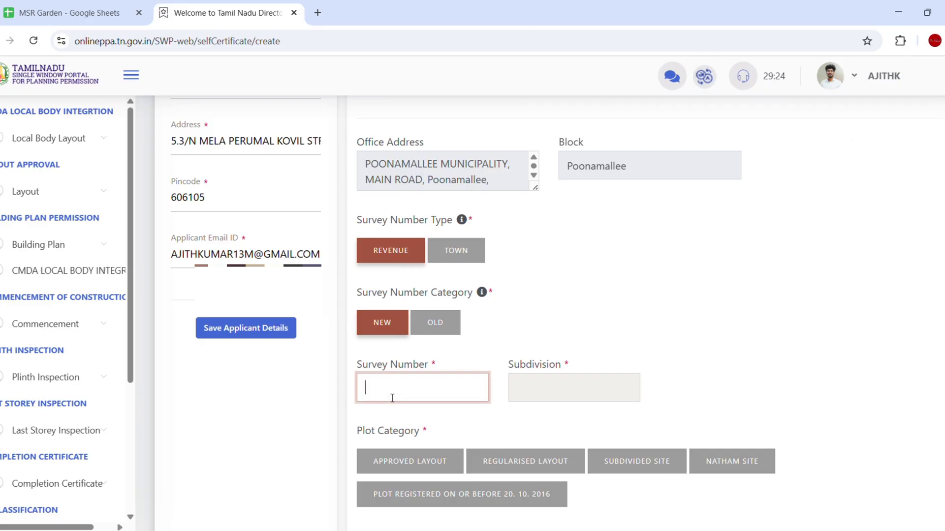
text(16)
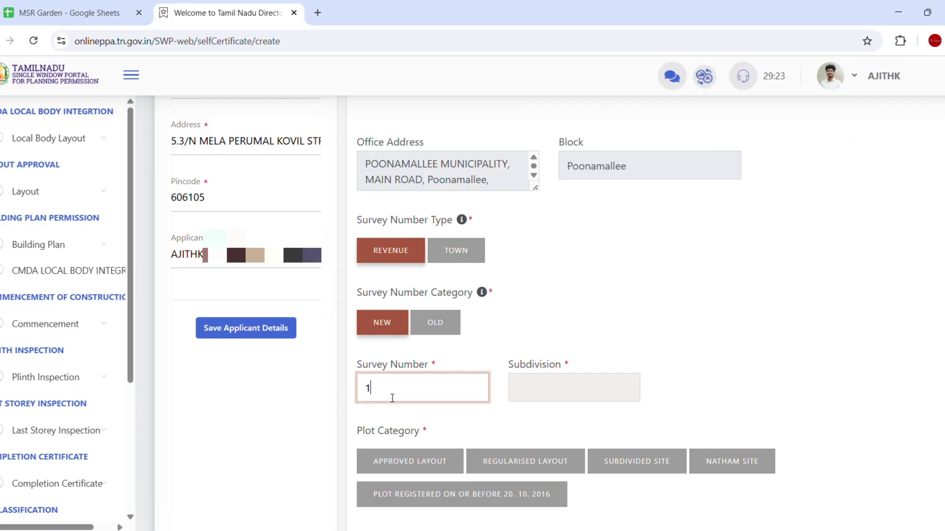
click(538, 398)
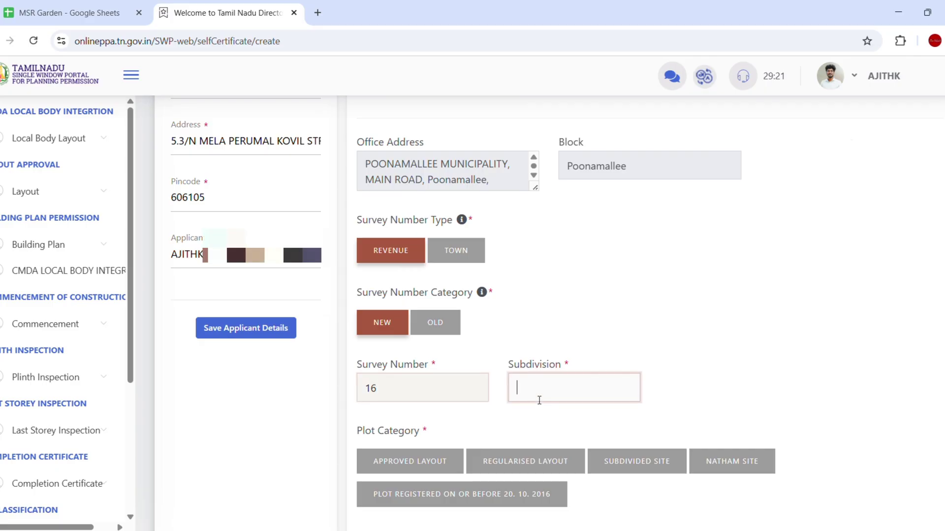
text(15)
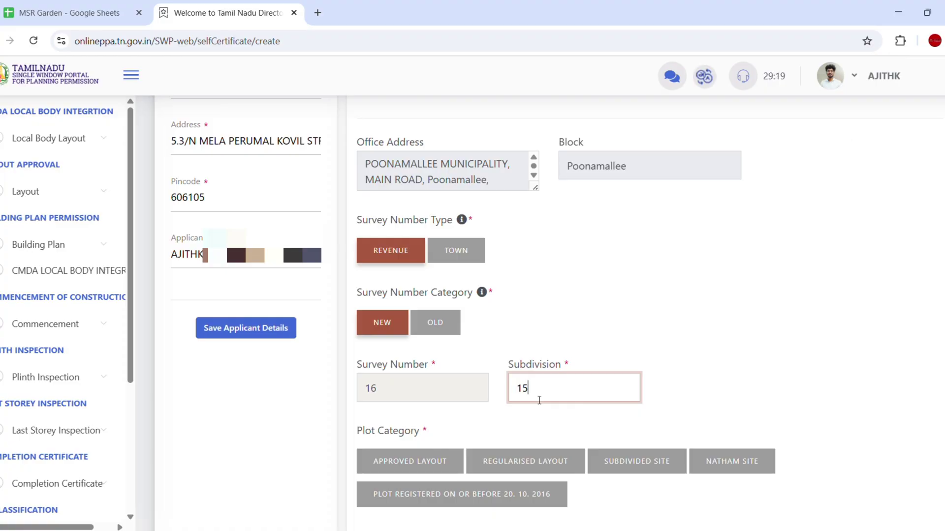
scroll(538, 398, down, 2)
click(435, 353)
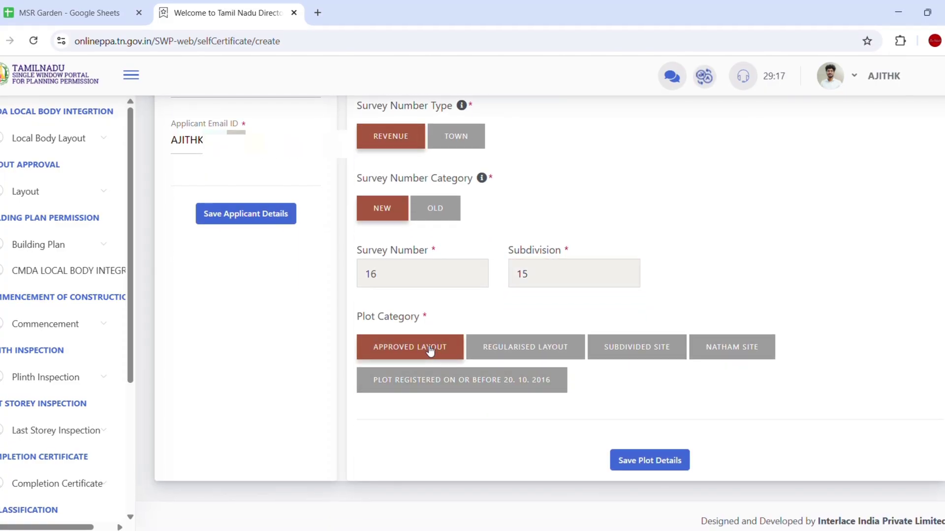
Save the plot details and confirm the local body details are correct.
click(644, 462)
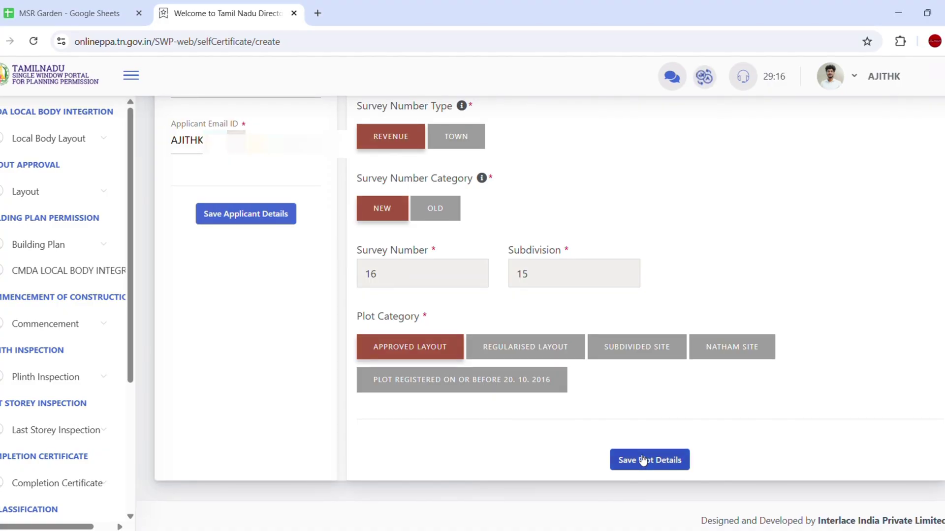
click(640, 457)
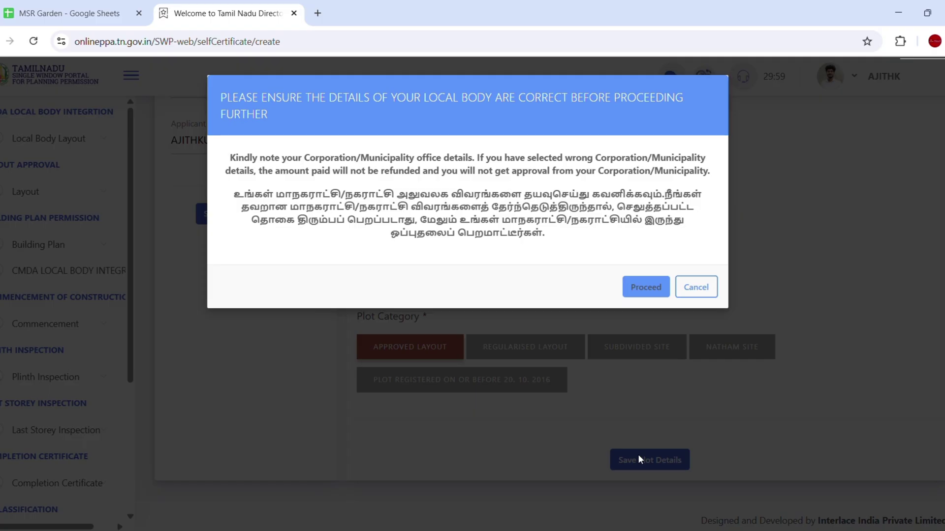
click(645, 287)
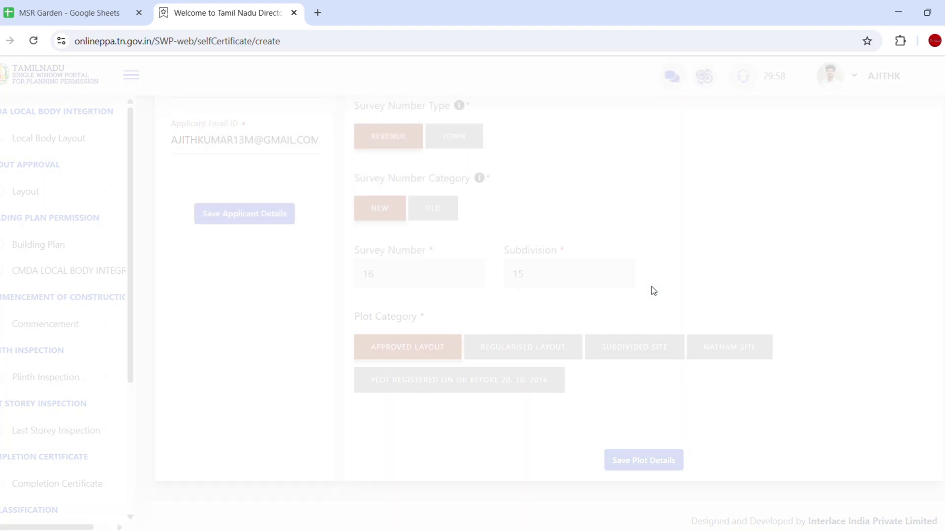
scroll(482, 264, up, 3)
scroll(482, 264, up, 5)
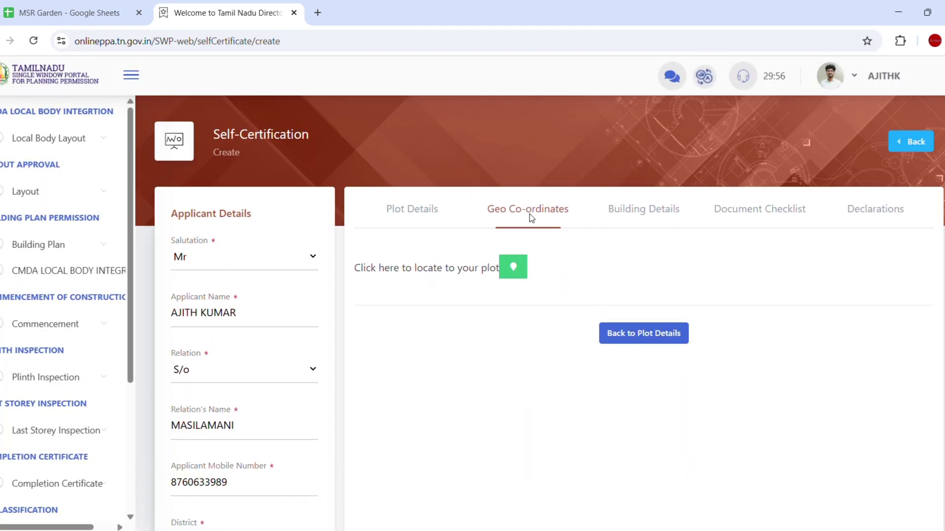
click(513, 267)
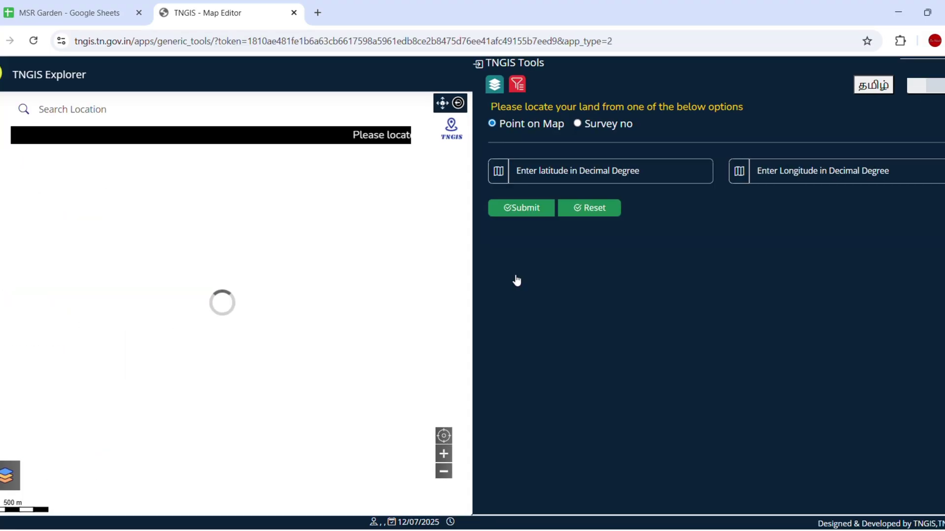
scroll(315, 199, up, 1)
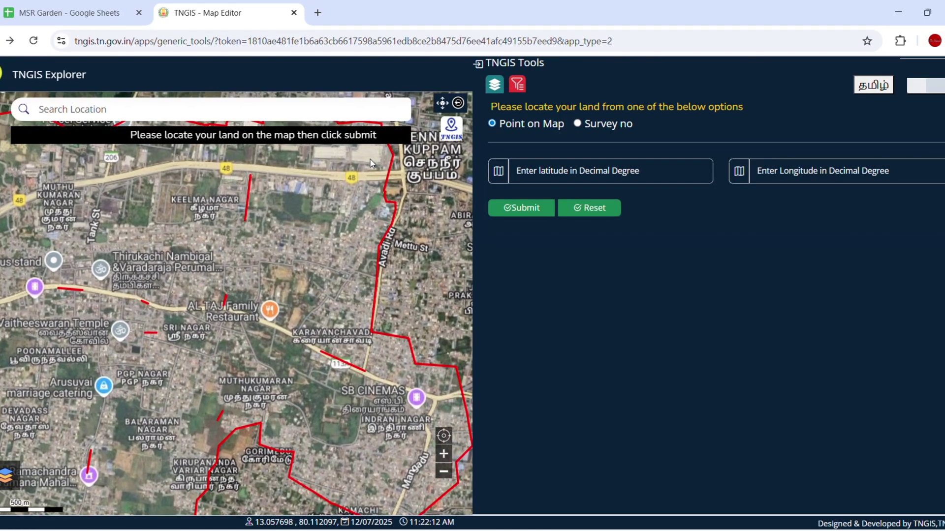
scroll(227, 270, up, 1)
scroll(220, 275, up, 1)
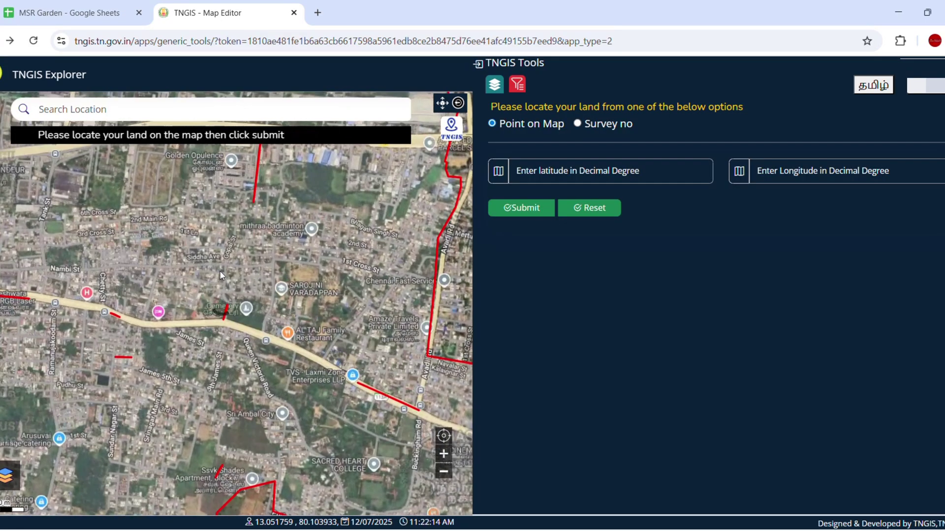
scroll(188, 205, up, 1)
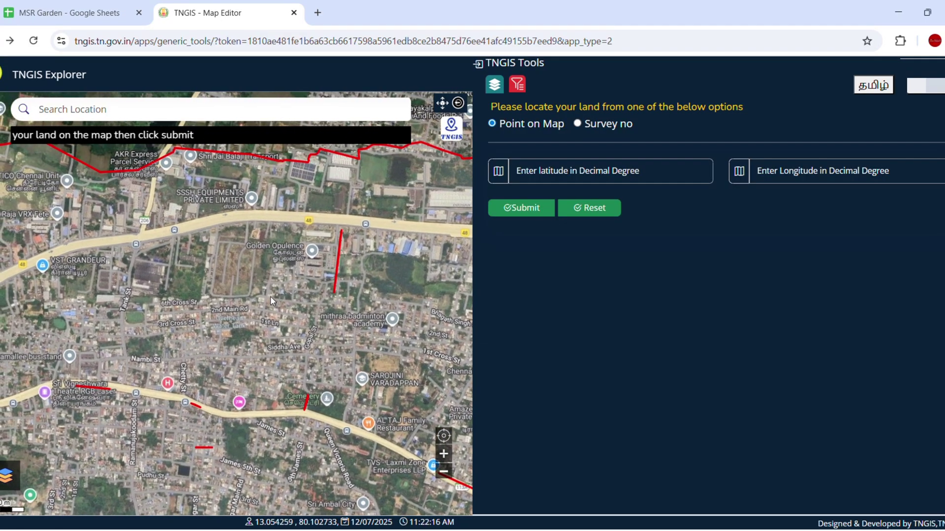
click(246, 275)
scroll(246, 275, up, 3)
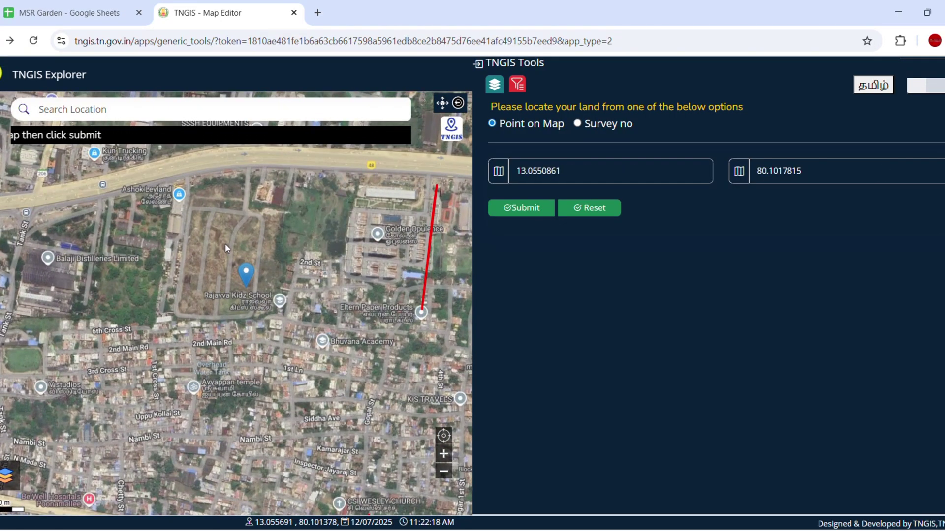
click(220, 237)
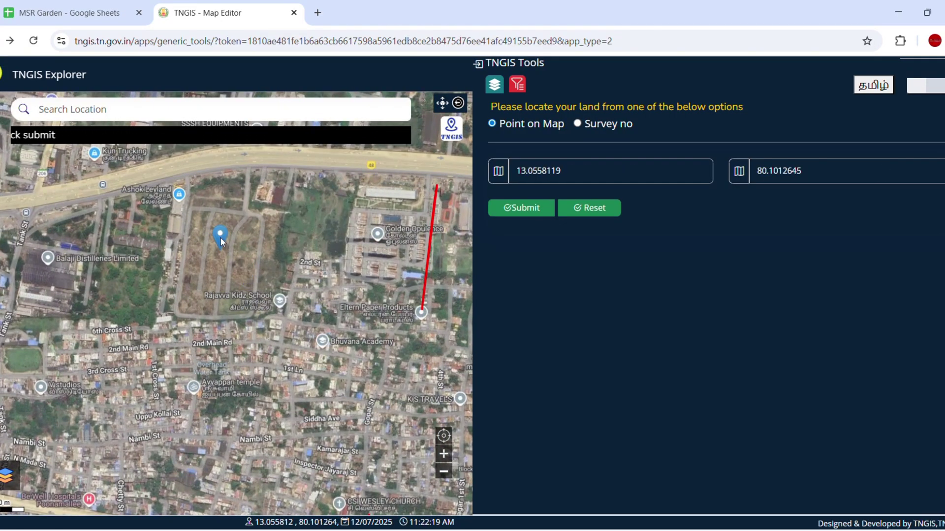
click(515, 210)
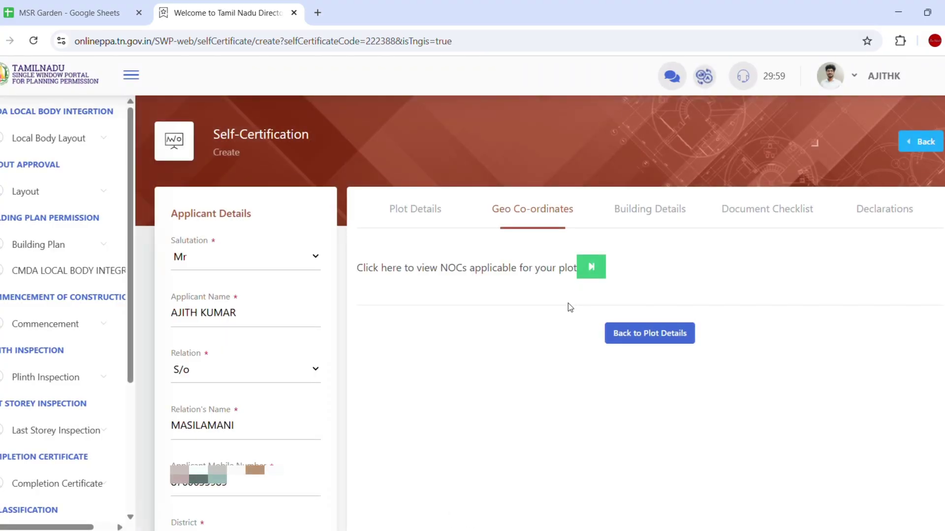
Check the applicable NOCs, find none are required, and save to continue.
click(592, 271)
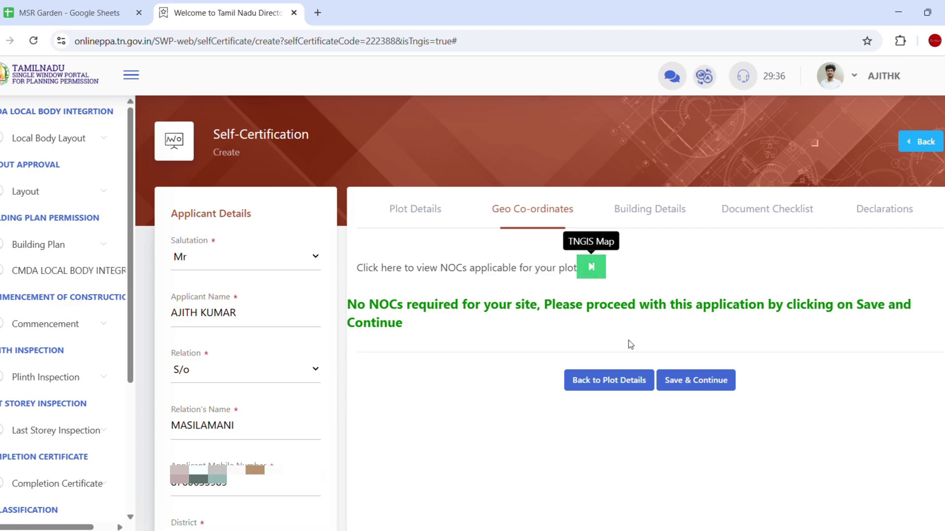
click(698, 386)
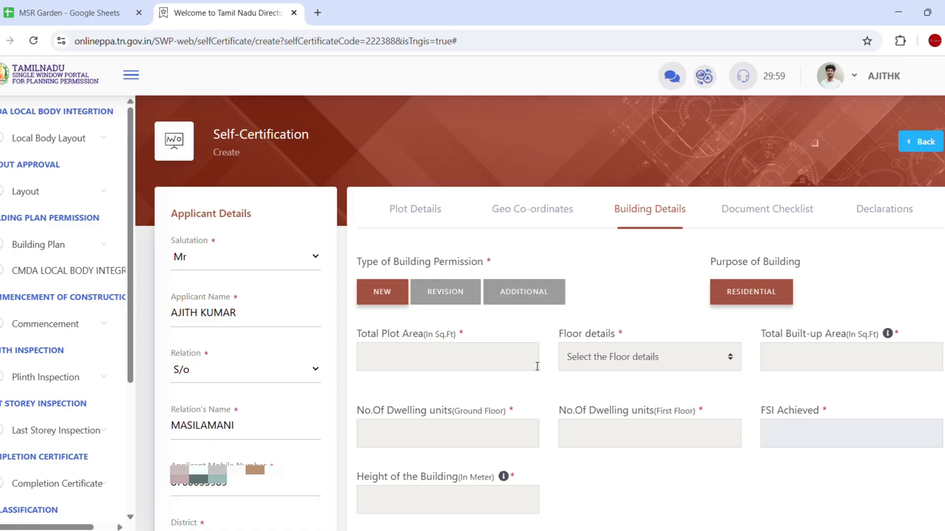
Enter a 2100 sq.ft total plot area and choose Ground+1 Floor.
scroll(541, 352, down, 1)
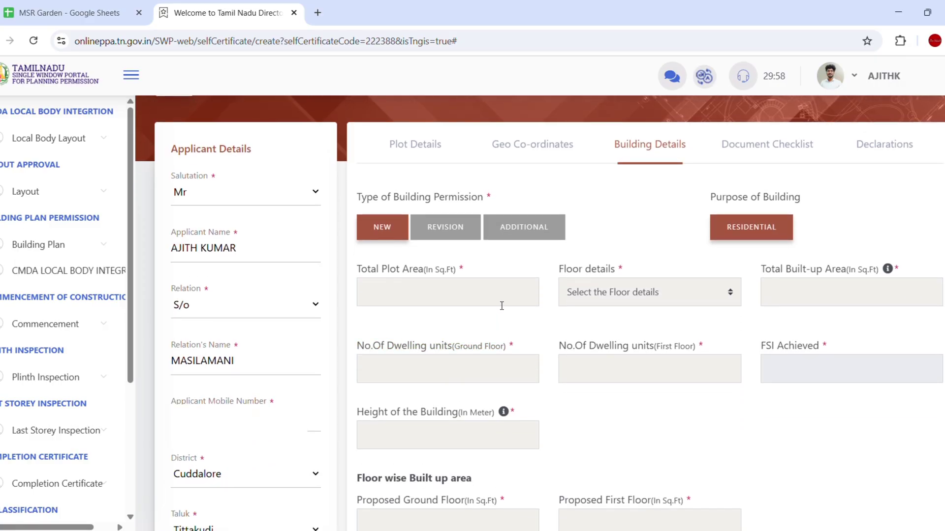
click(500, 302)
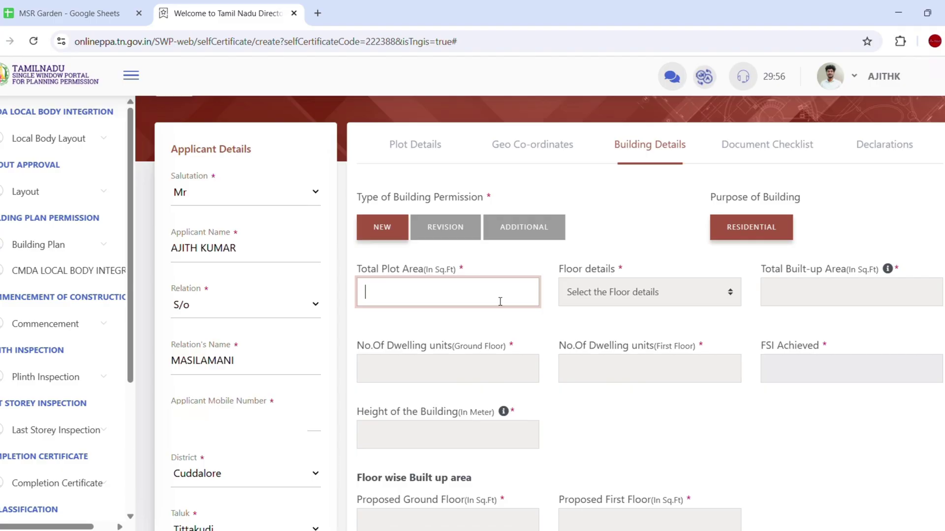
text(2100)
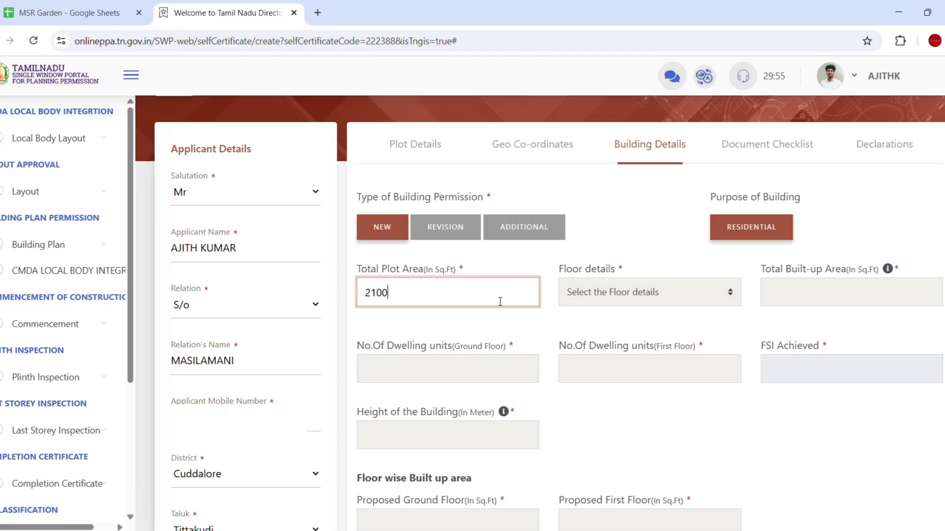
click(633, 303)
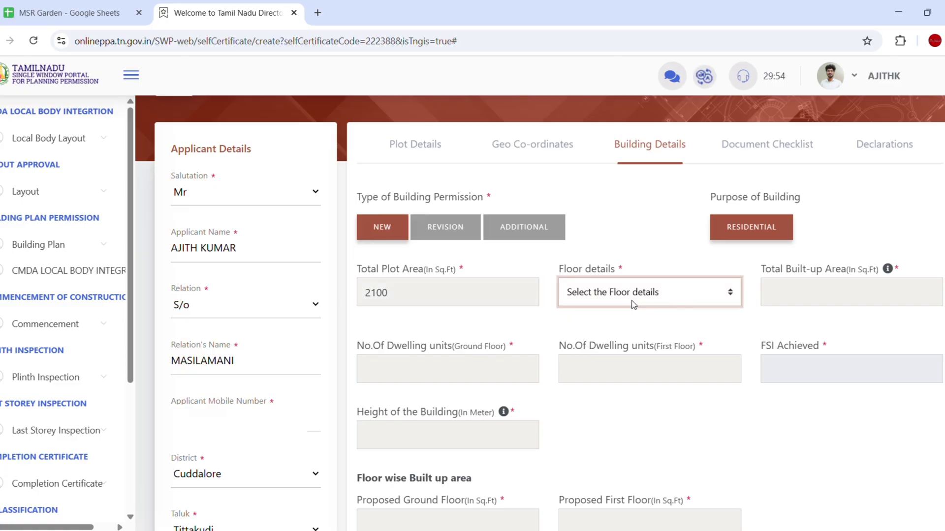
click(617, 353)
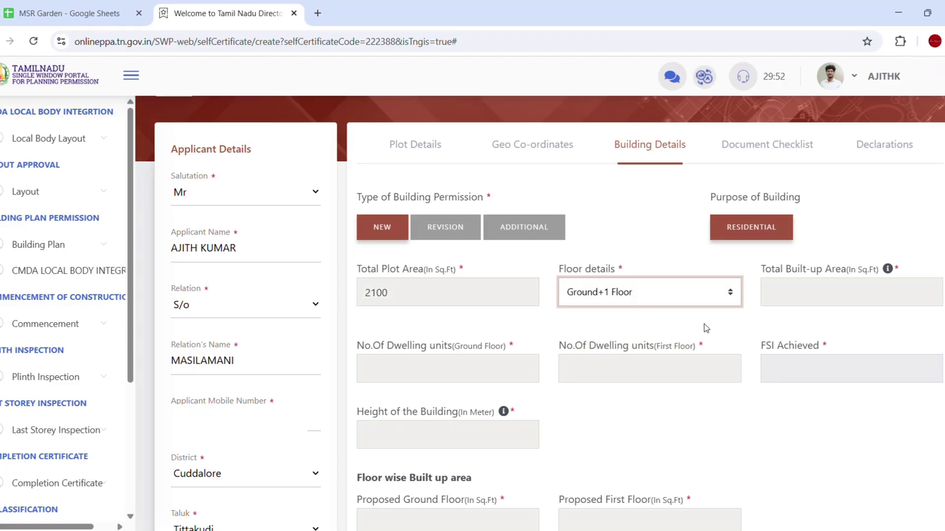
Enter 3200 sq.ft total built-up area and begin the ground floor dwelling units.
click(790, 297)
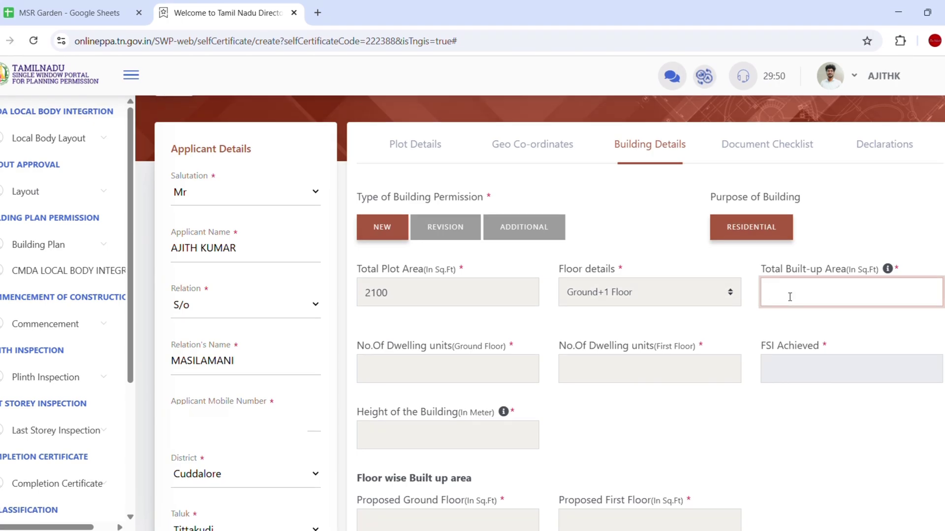
scroll(790, 297, down, 1)
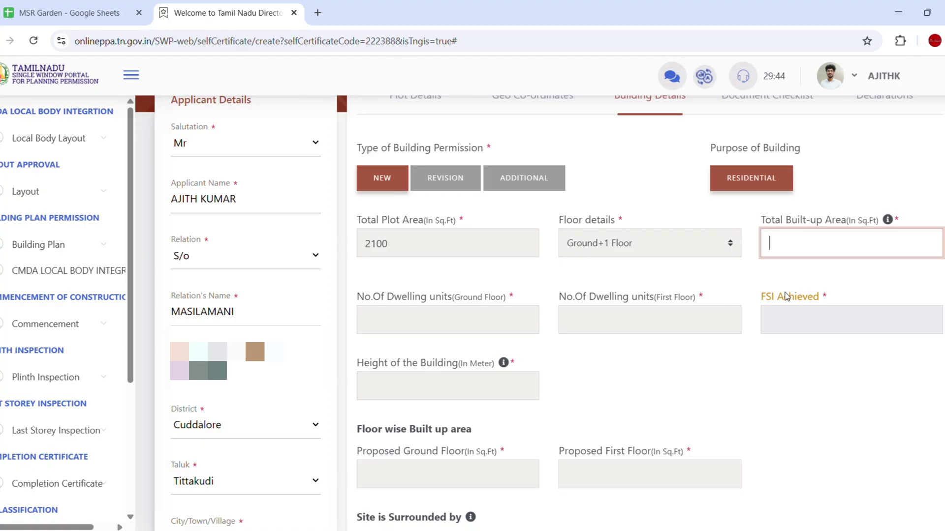
text(3200)
click(675, 373)
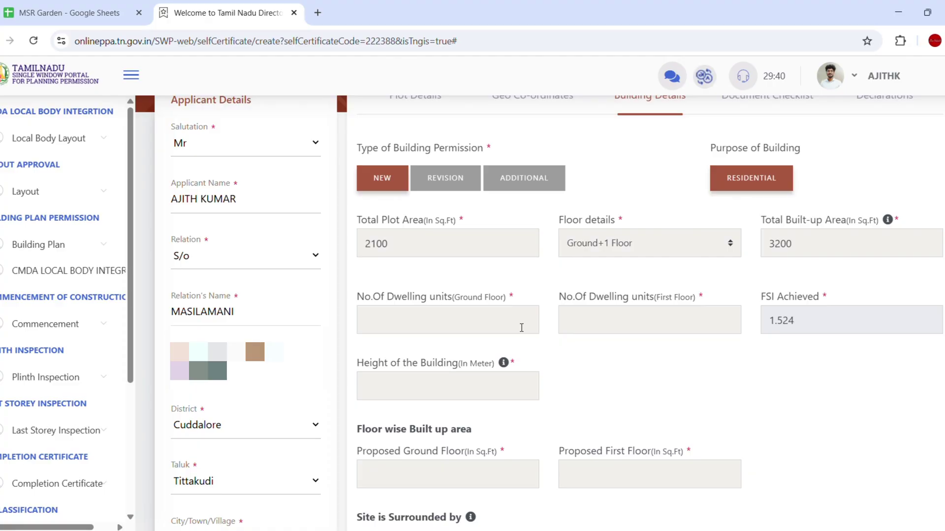
click(522, 328)
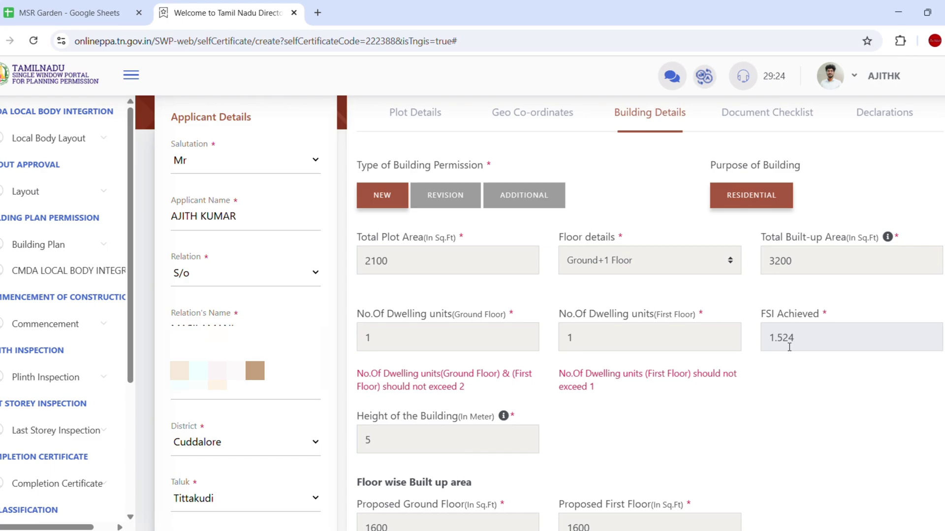
scroll(787, 347, down, 3)
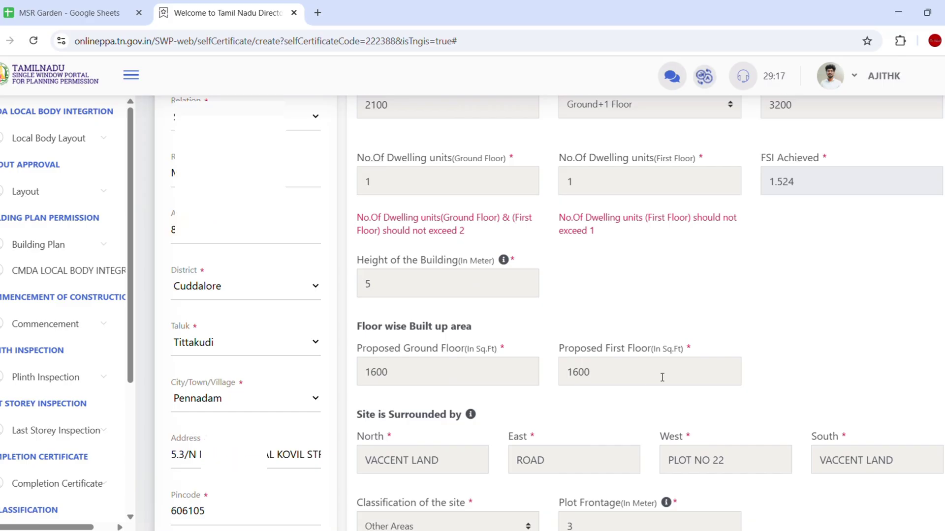
scroll(662, 377, down, 4)
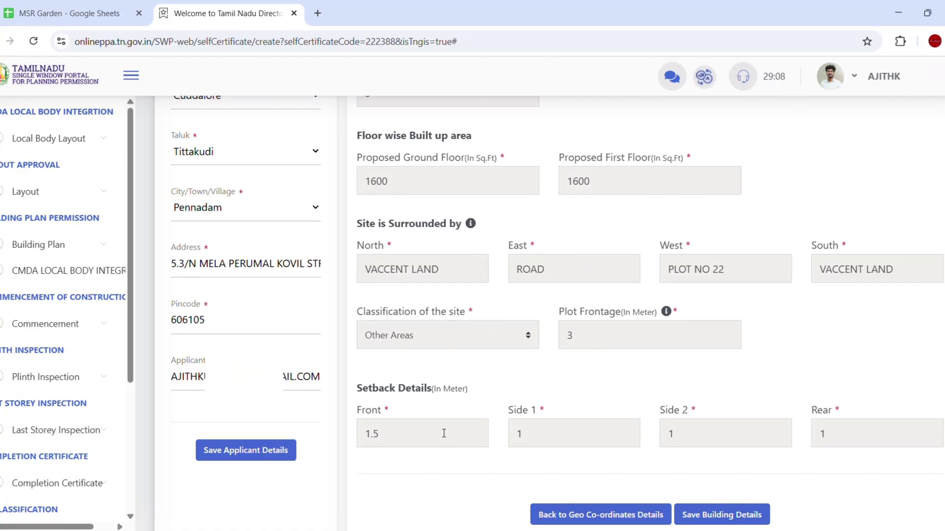
scroll(443, 433, down, 1)
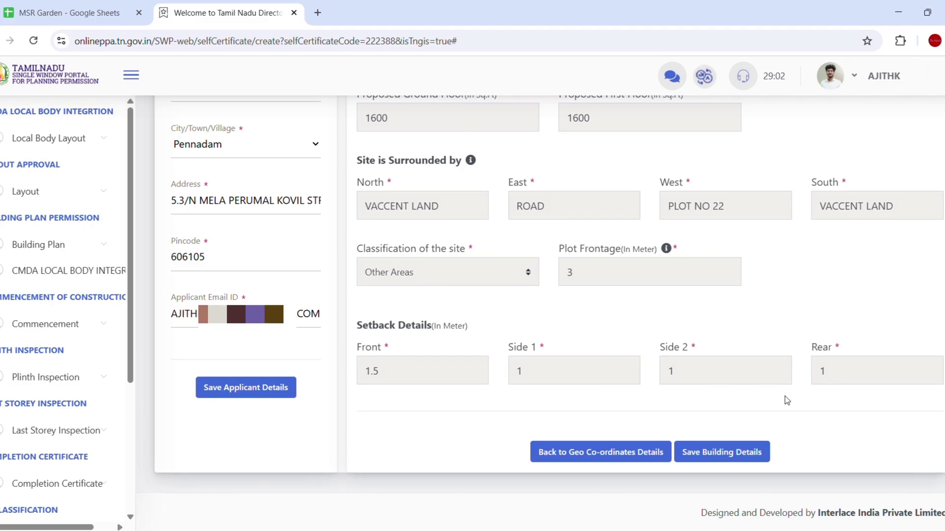
Save the building details, then upload the site photograph and sale deed.
click(726, 454)
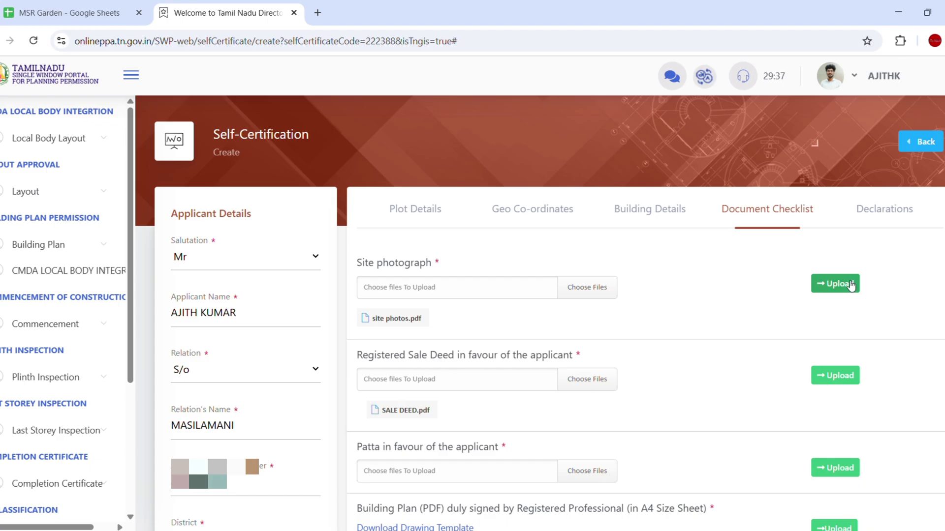
click(851, 286)
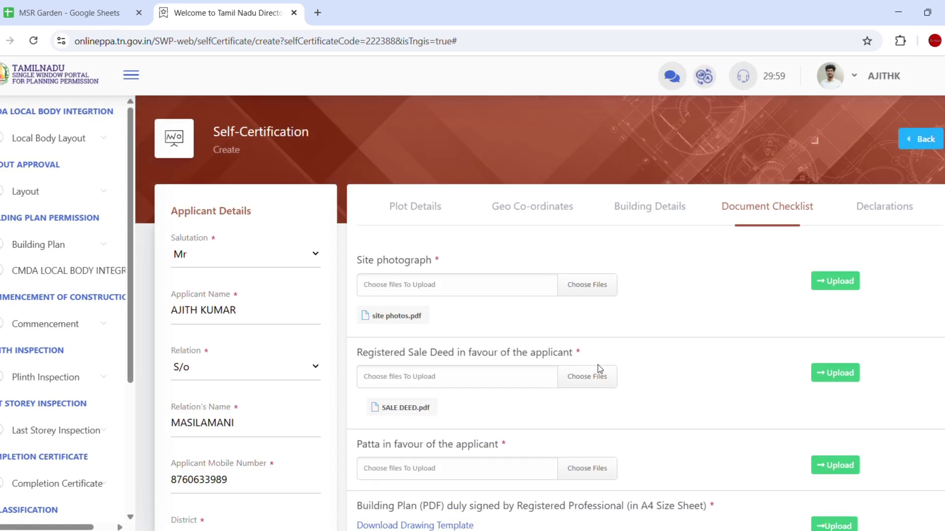
scroll(600, 369, down, 1)
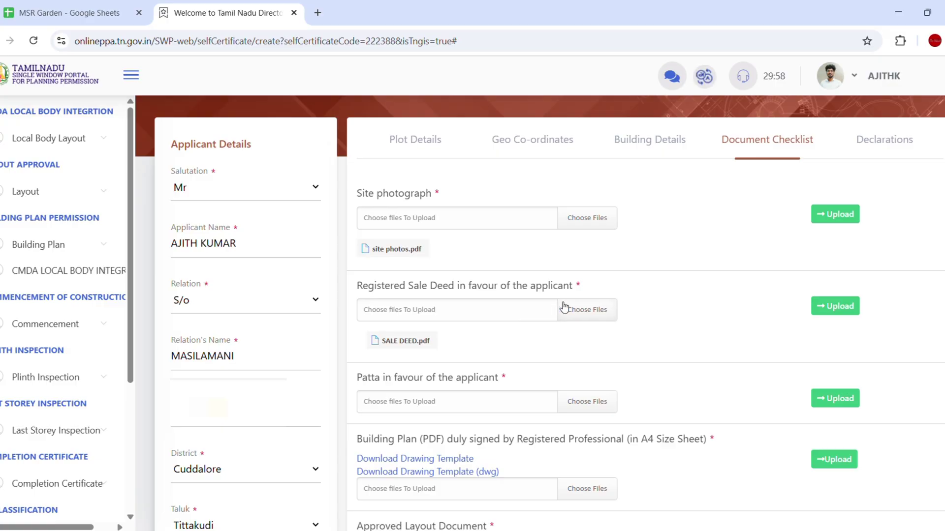
click(821, 307)
scroll(820, 309, down, 1)
scroll(821, 309, down, 1)
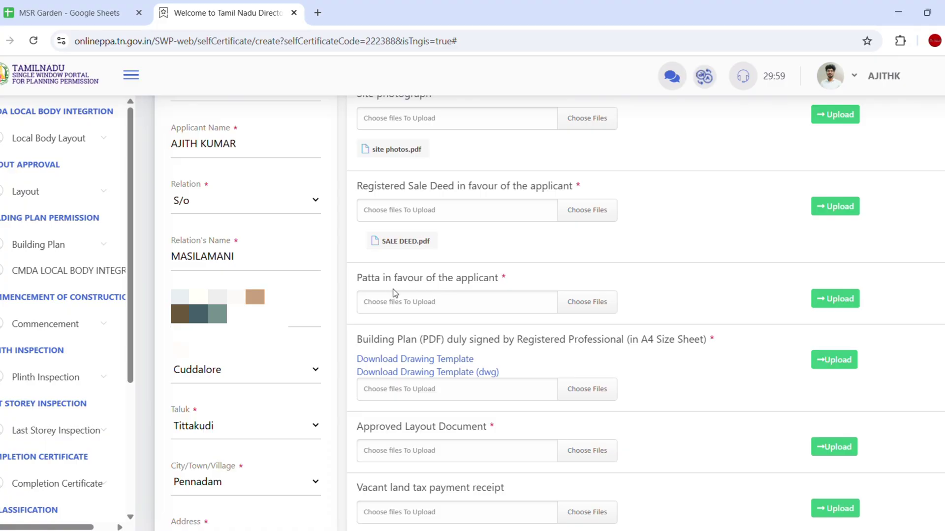
Attach and upload the Patta document and the building plan PLAN.pdf.
click(585, 303)
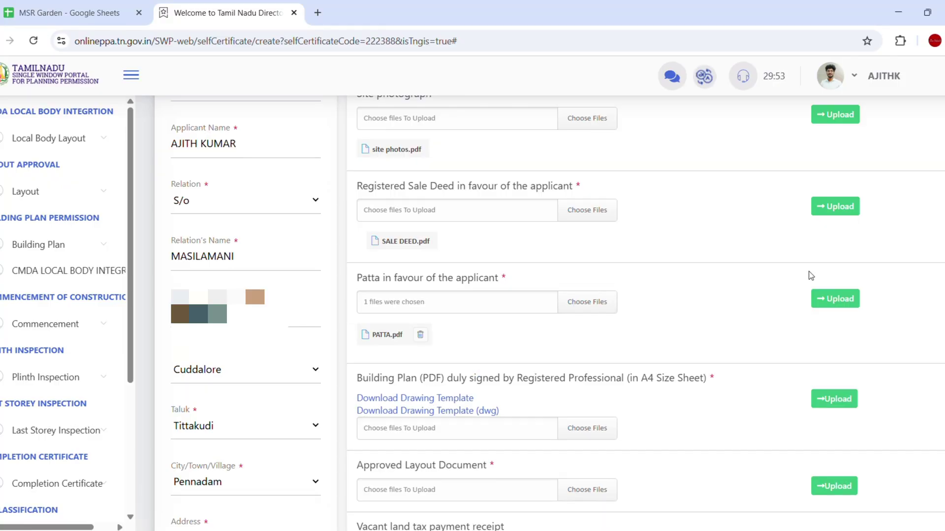
click(835, 295)
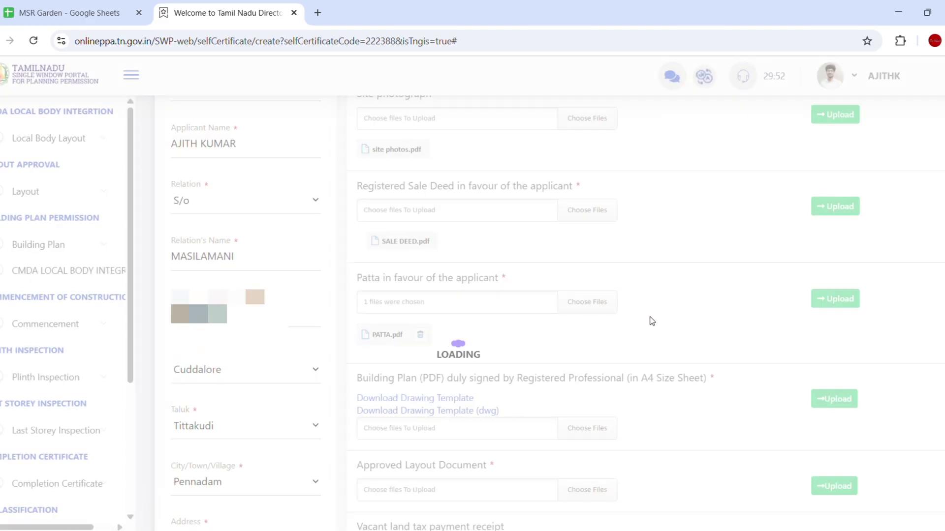
scroll(652, 321, down, 3)
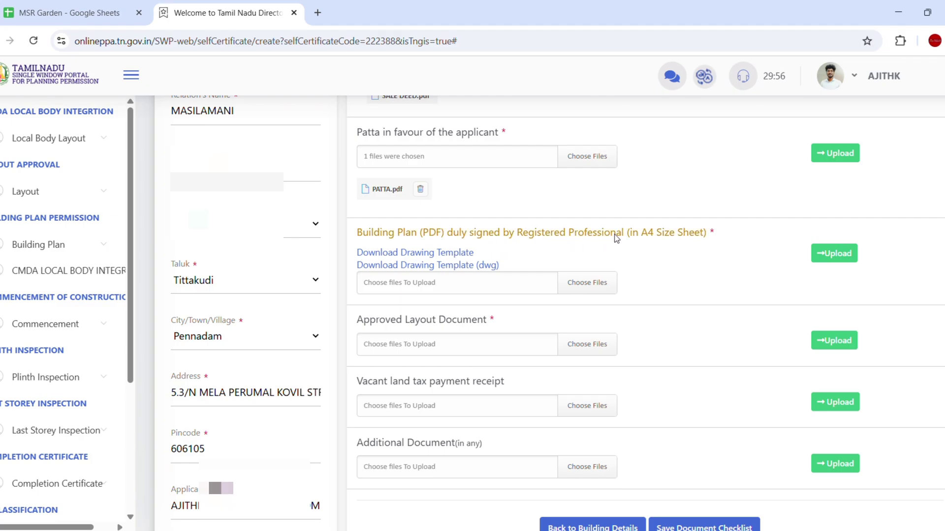
click(584, 283)
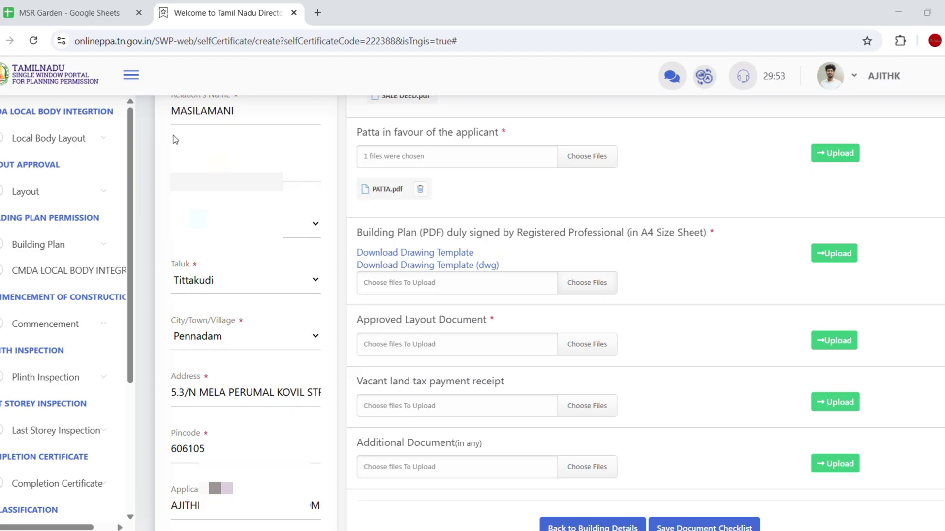
key(Return)
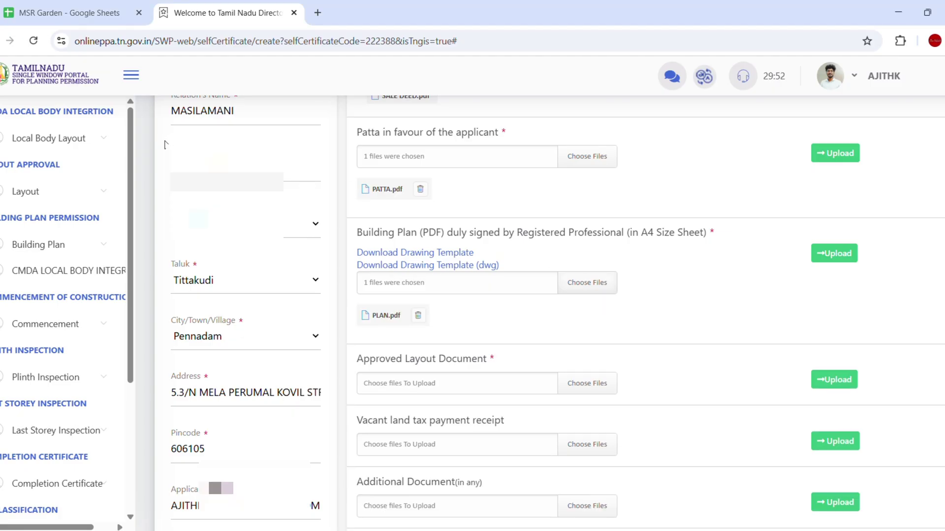
click(844, 260)
Attach and upload DTCP LAYOUT.pdf, then save the document checklist.
scroll(752, 327, down, 2)
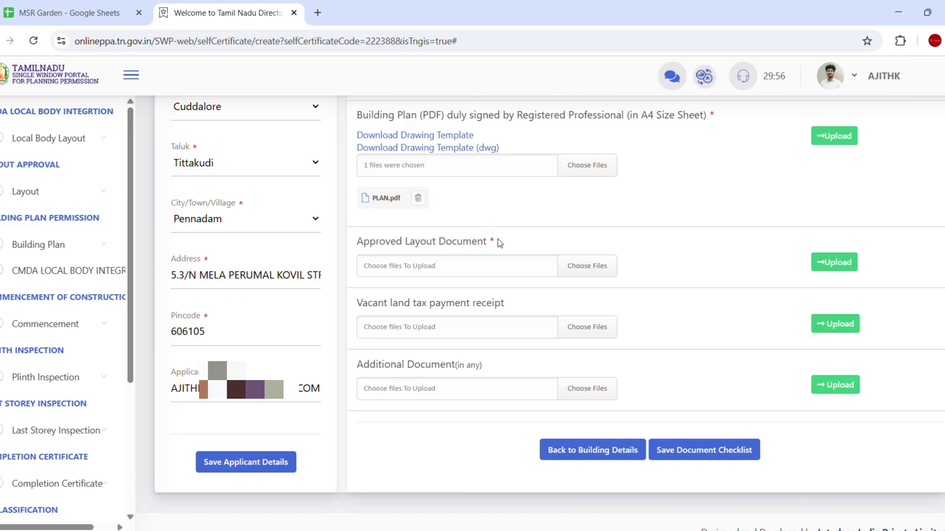
click(588, 273)
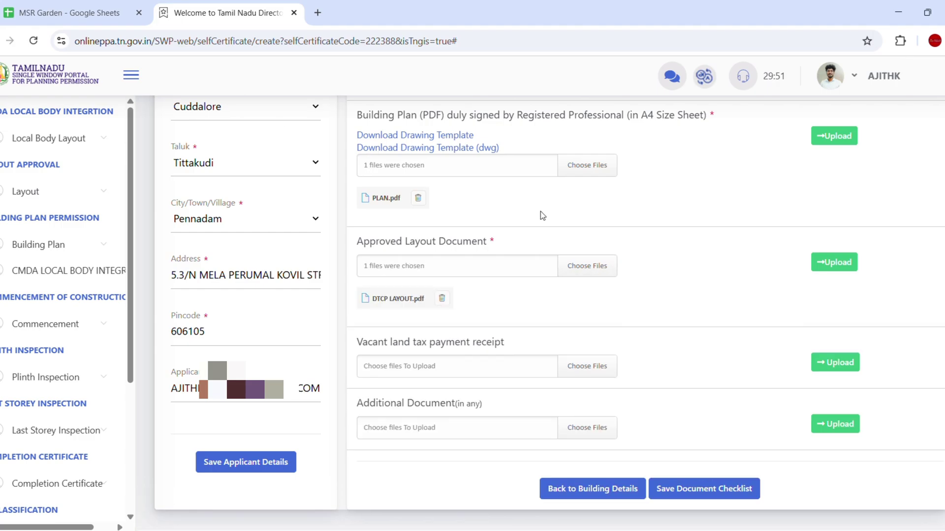
scroll(595, 268, down, 1)
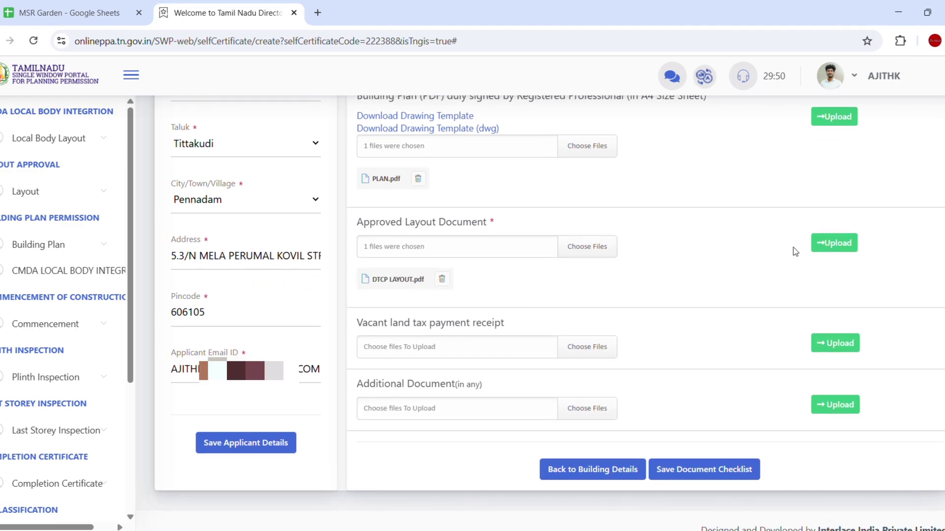
click(845, 249)
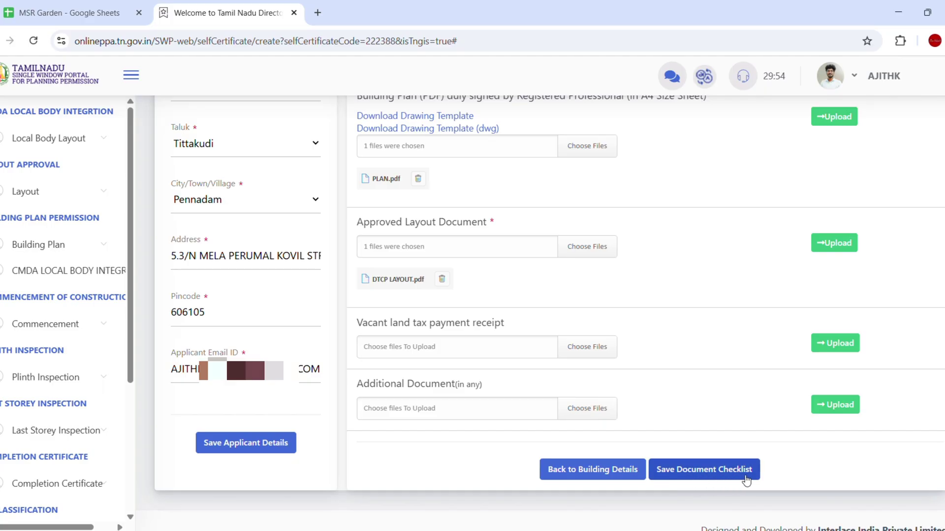
click(745, 477)
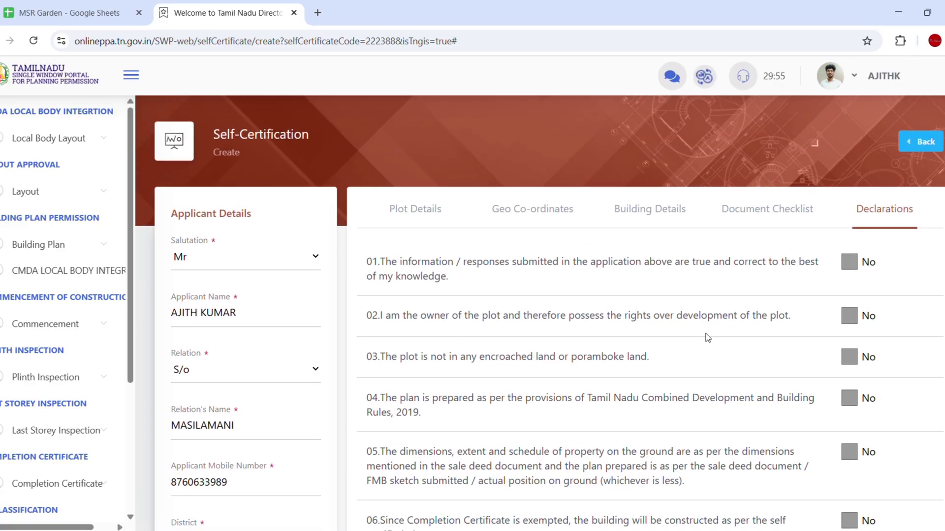
Answer declarations 01 through 05 as Yes.
scroll(706, 334, down, 1)
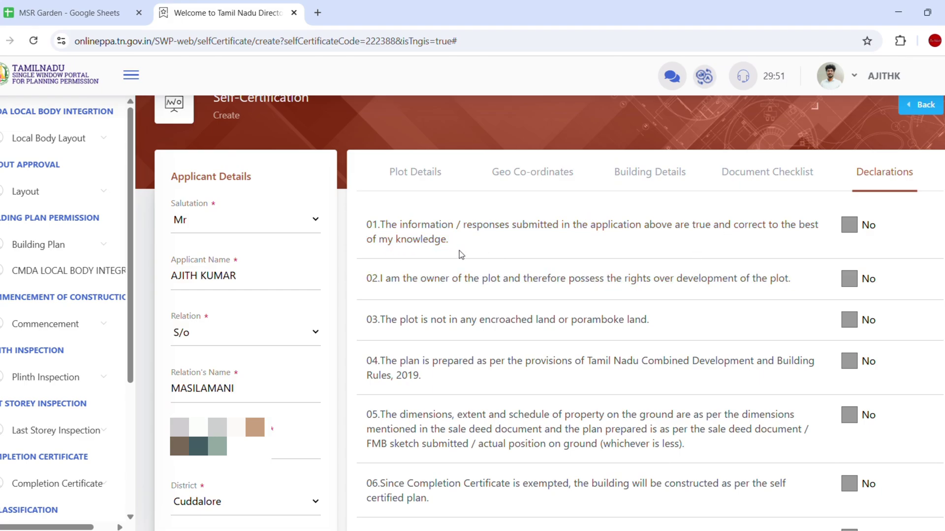
click(853, 236)
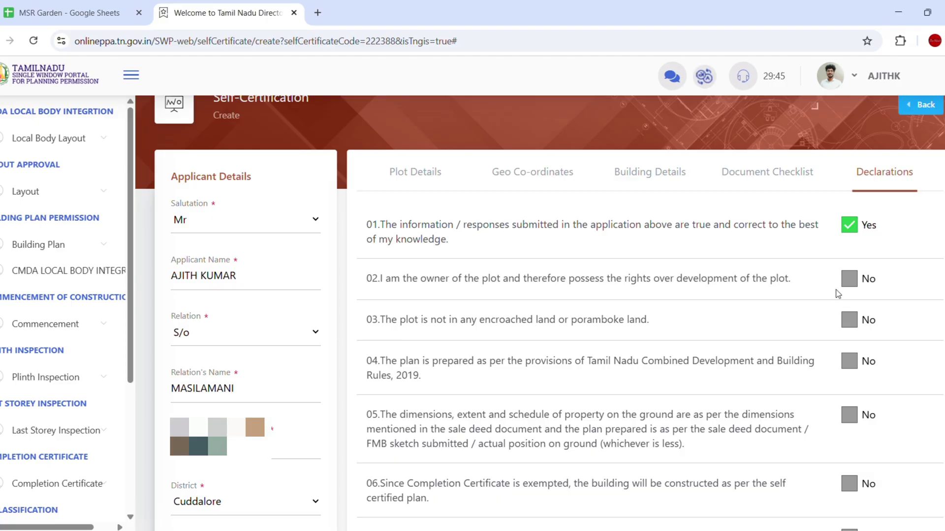
click(854, 285)
scroll(799, 328, down, 2)
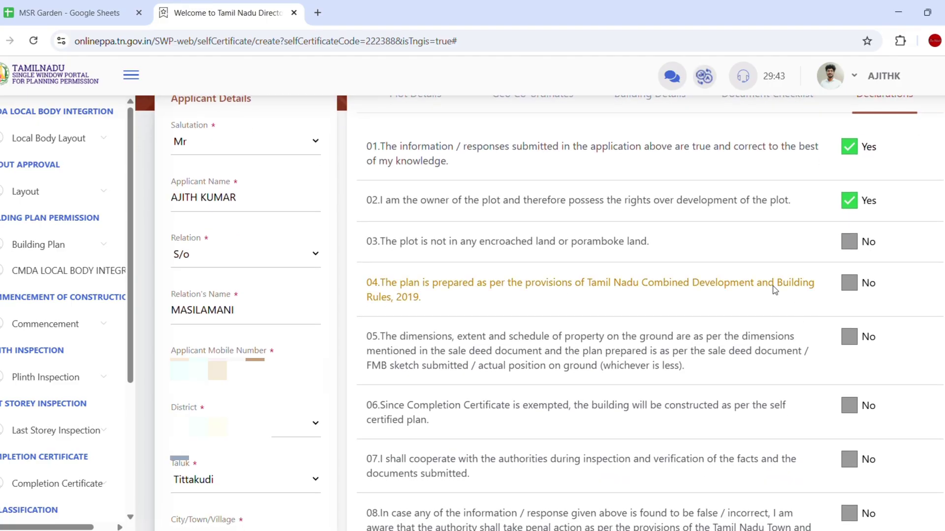
click(856, 253)
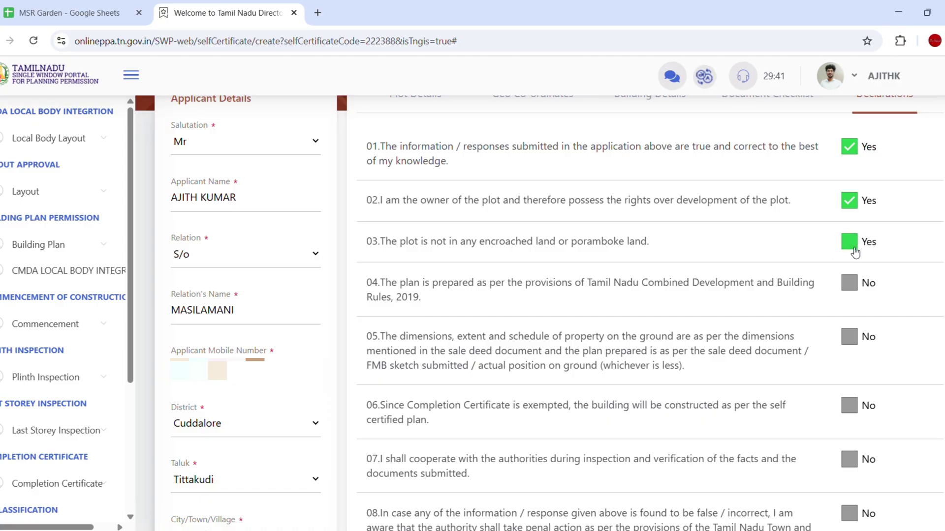
click(856, 294)
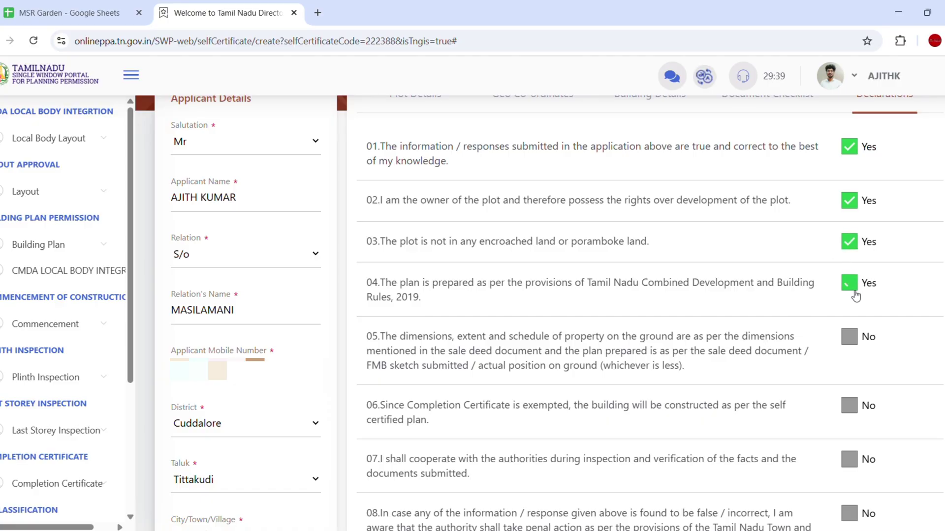
click(849, 337)
Answer declarations 06 through 09 as Yes and submit the application.
scroll(852, 340, down, 2)
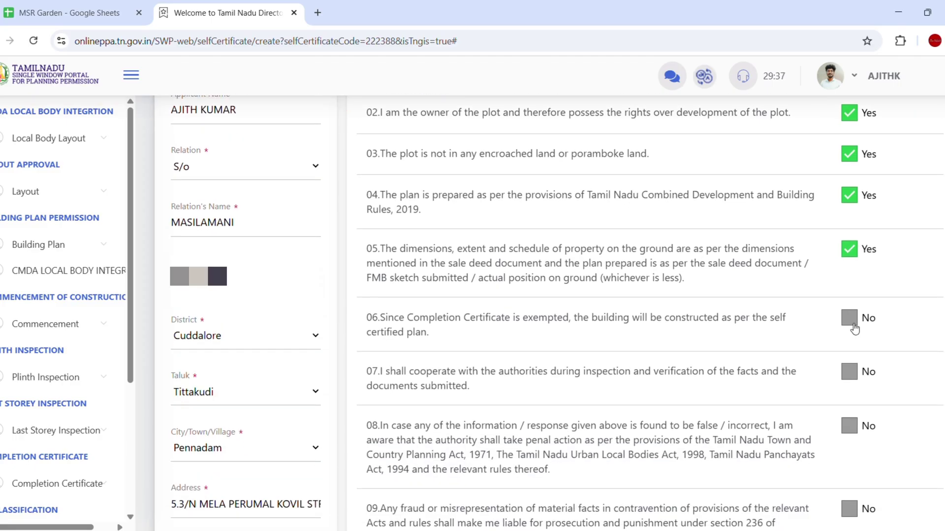
click(854, 325)
scroll(853, 326, down, 1)
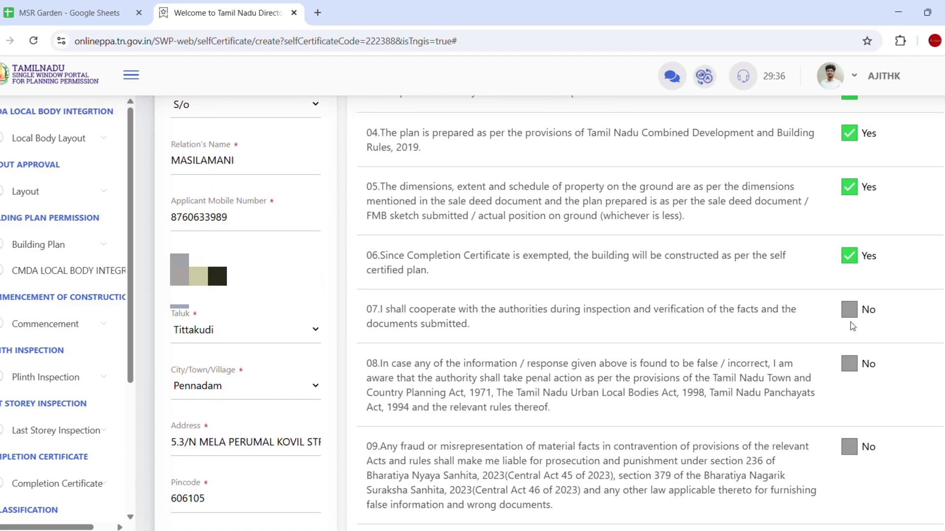
click(853, 317)
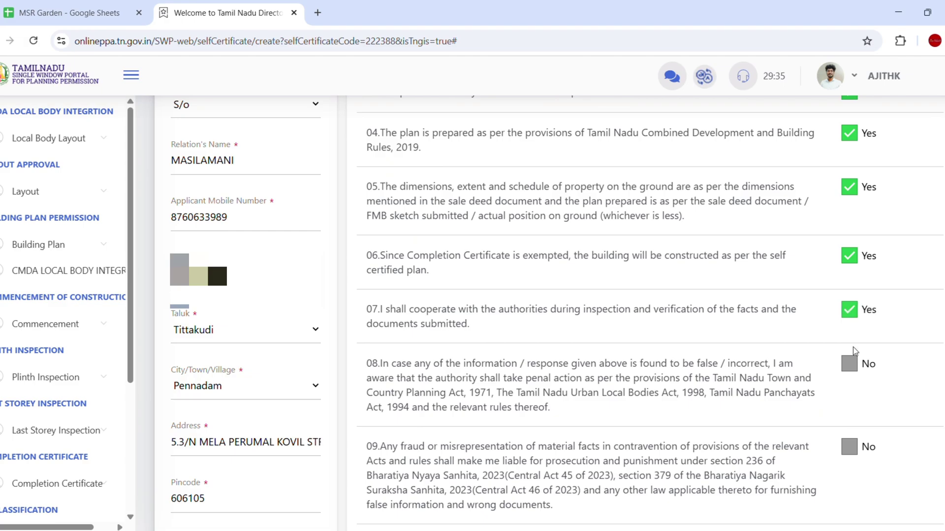
click(858, 364)
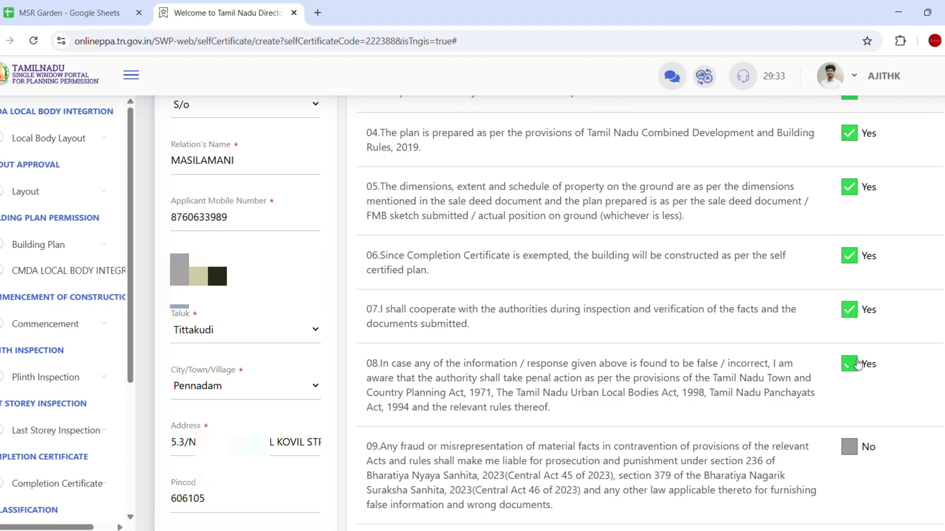
scroll(857, 364, down, 2)
click(857, 364)
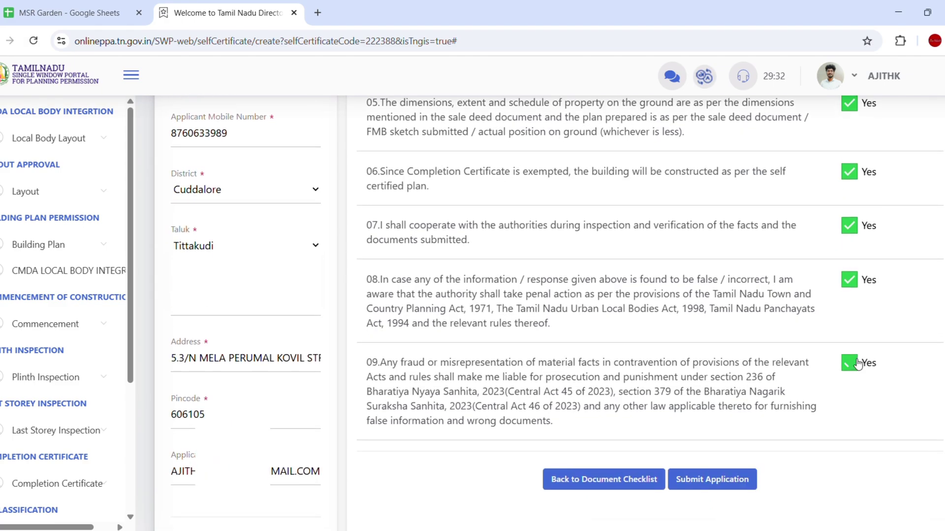
scroll(783, 409, down, 1)
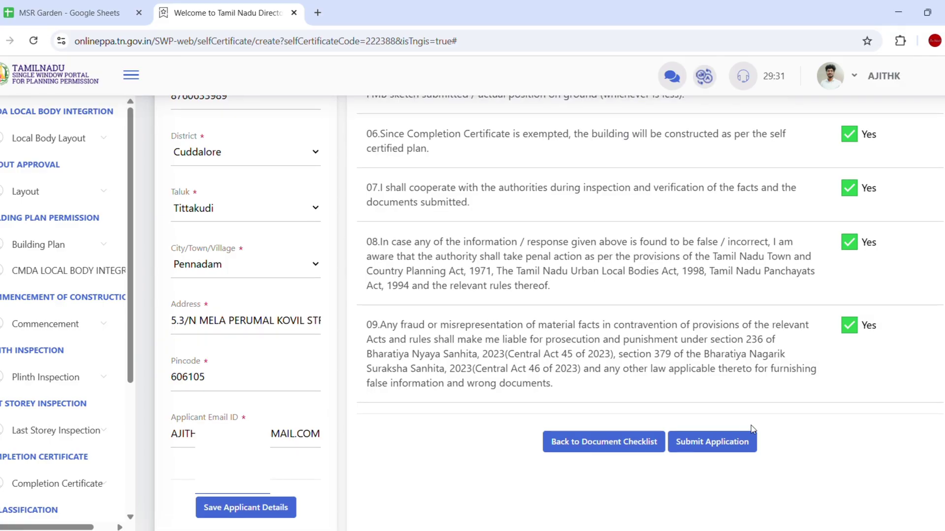
click(720, 444)
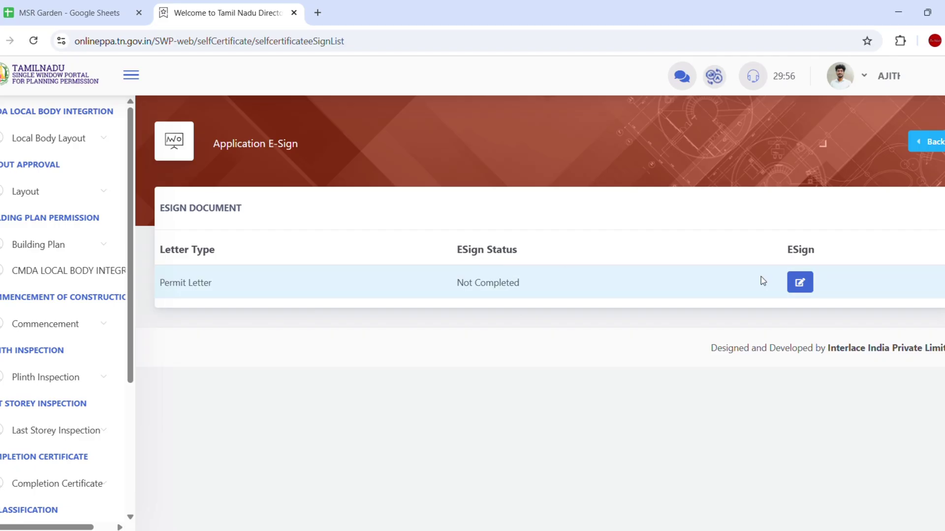
Start the Aadhaar eSign for the Permit Letter row on the Application E-Sign list.
click(801, 284)
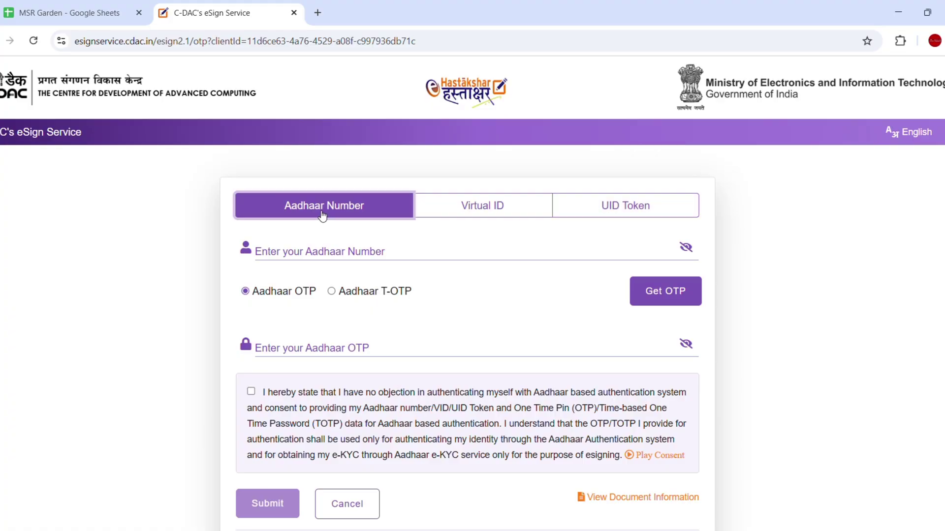
Enter the Aadhaar number, request and enter the OTP, give consent, and submit to sign the Permit Letter.
click(303, 257)
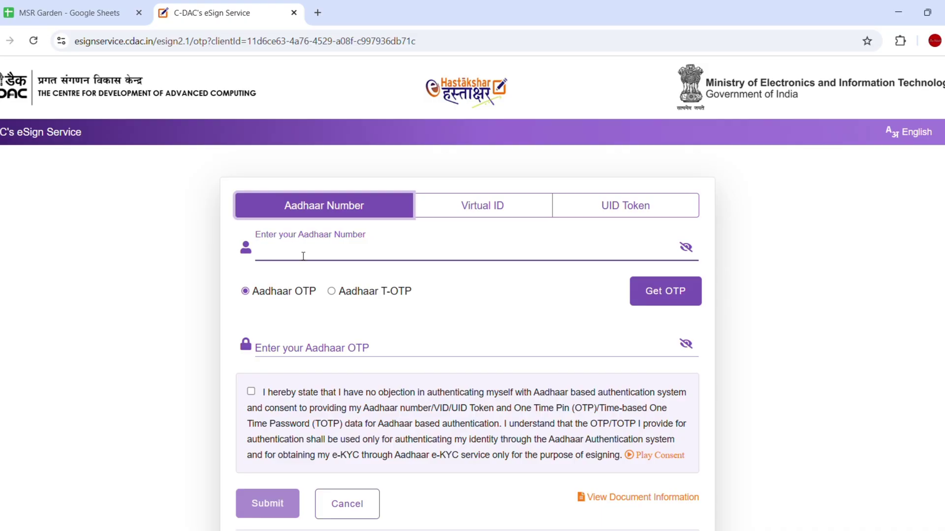
text(11)
text(•••••)
click(672, 301)
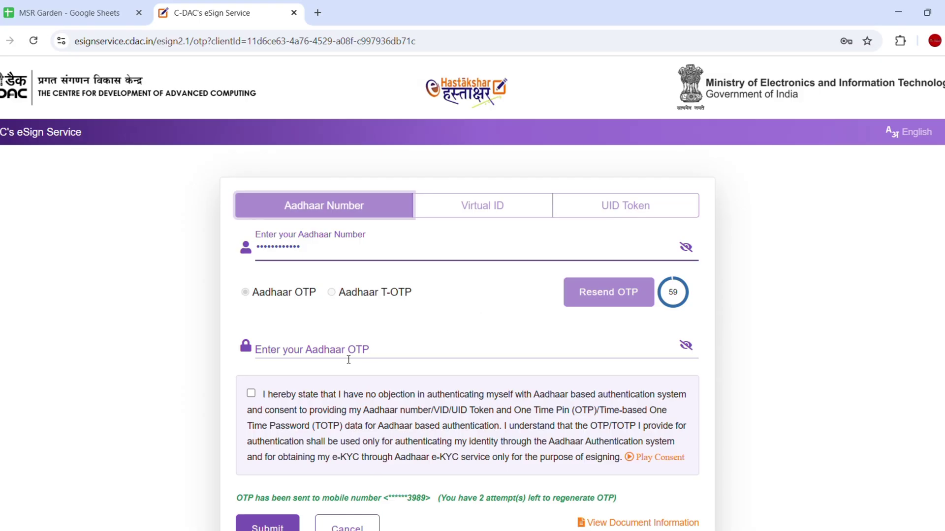
click(317, 361)
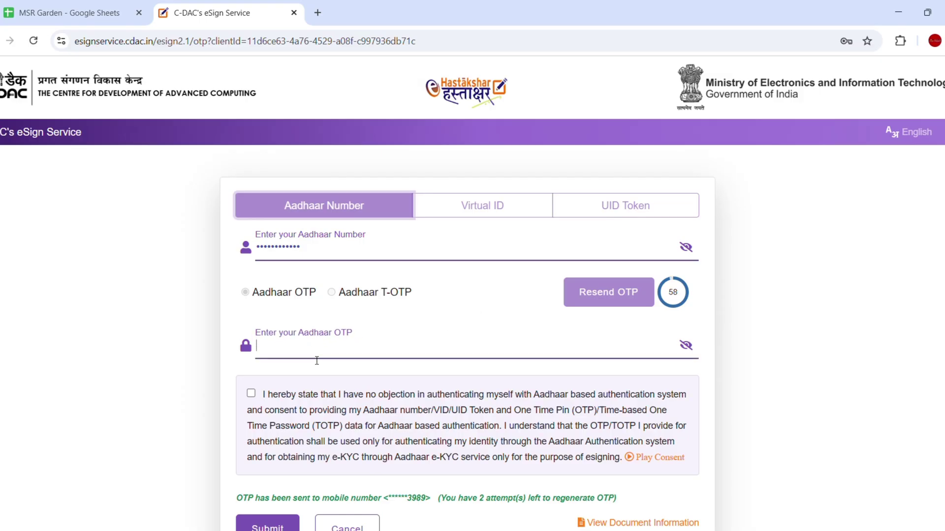
scroll(317, 361, down, 1)
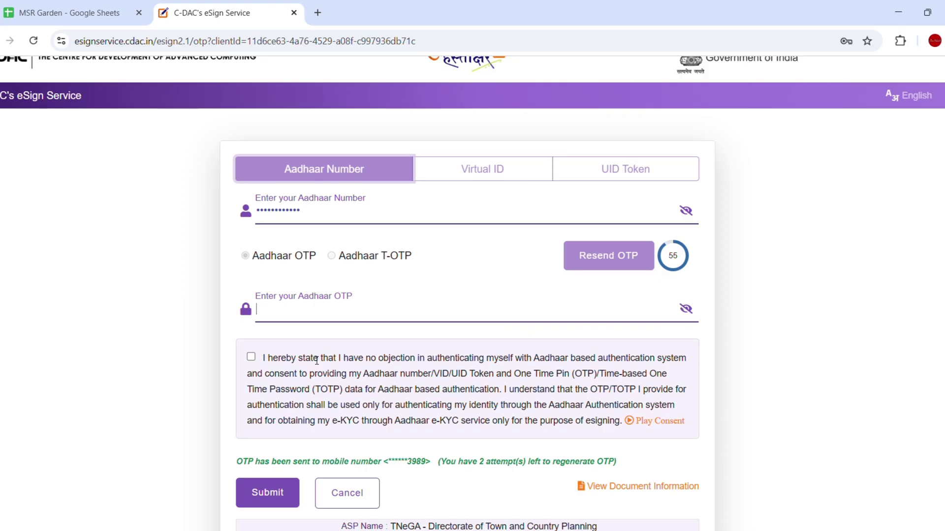
click(317, 360)
scroll(338, 365, down, 1)
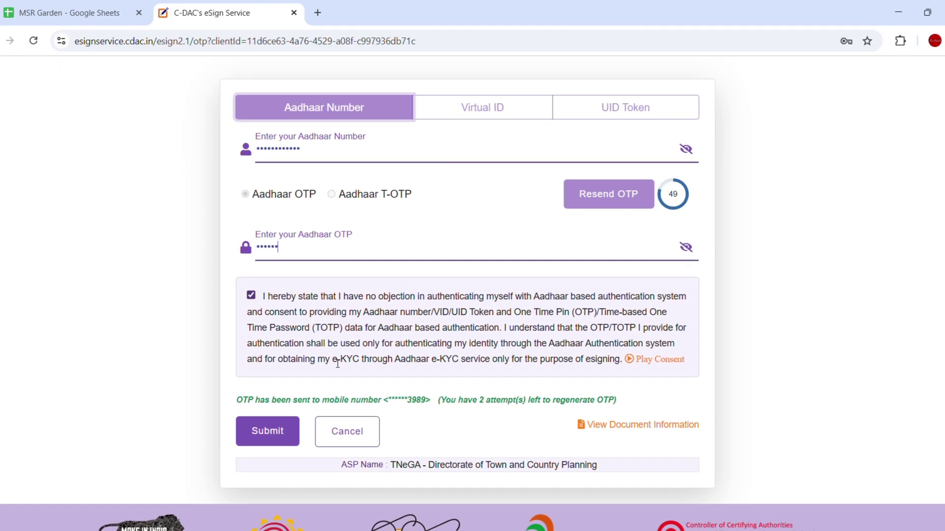
click(260, 426)
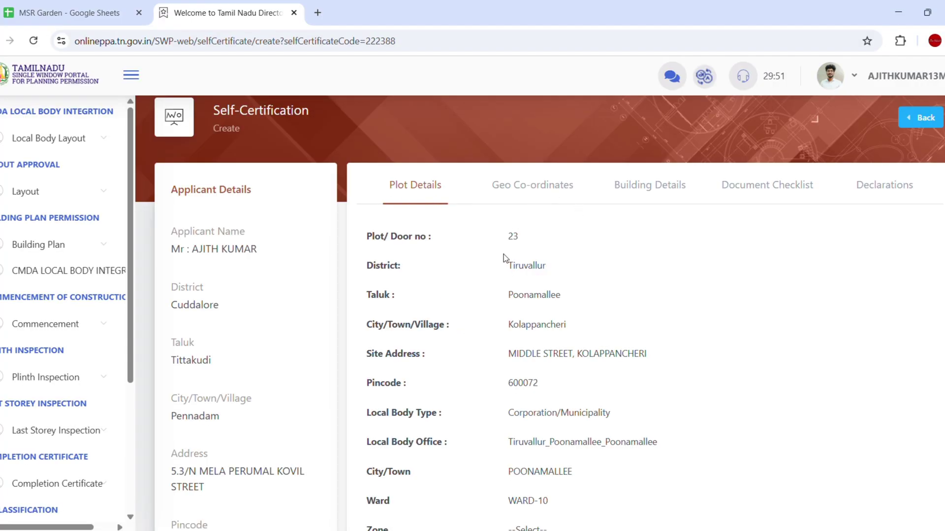
Go to eSign & Payment and launch eSign on the Build Plan Drawing Letter row.
scroll(504, 255, down, 2)
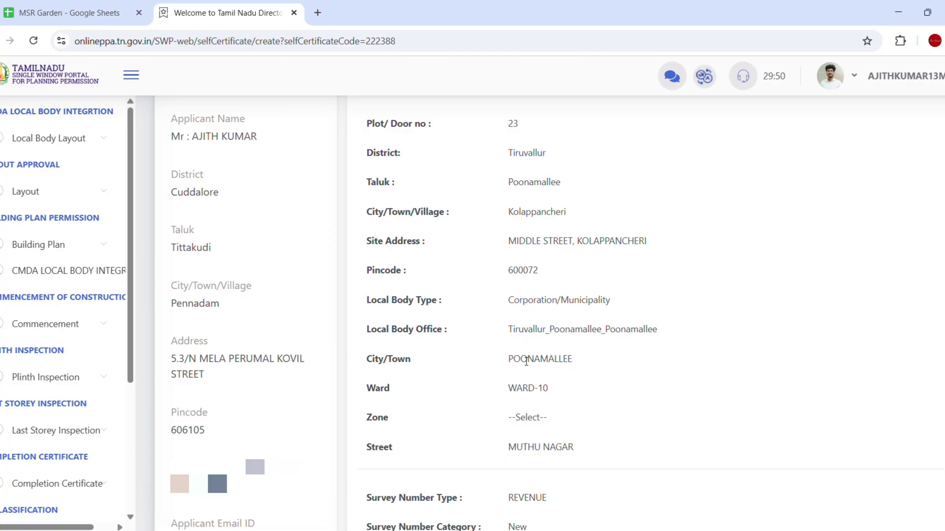
scroll(526, 387, down, 2)
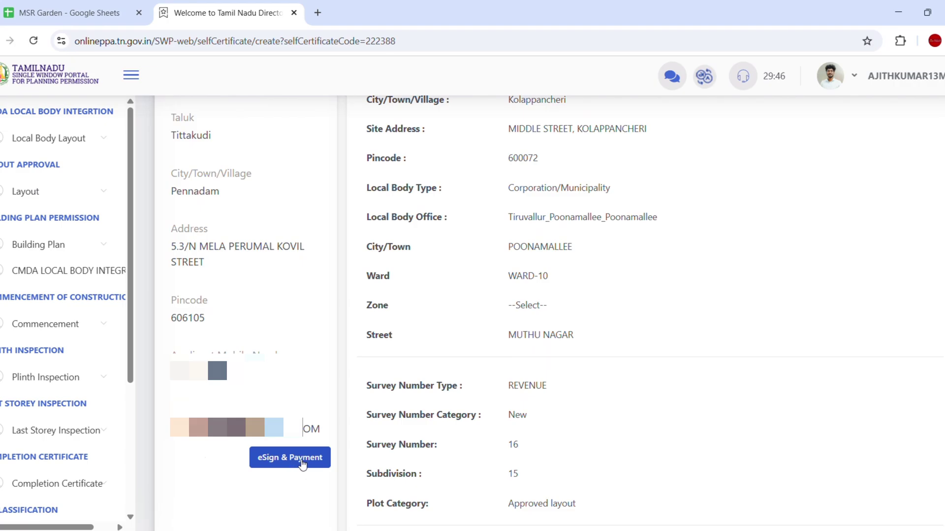
scroll(405, 460, down, 2)
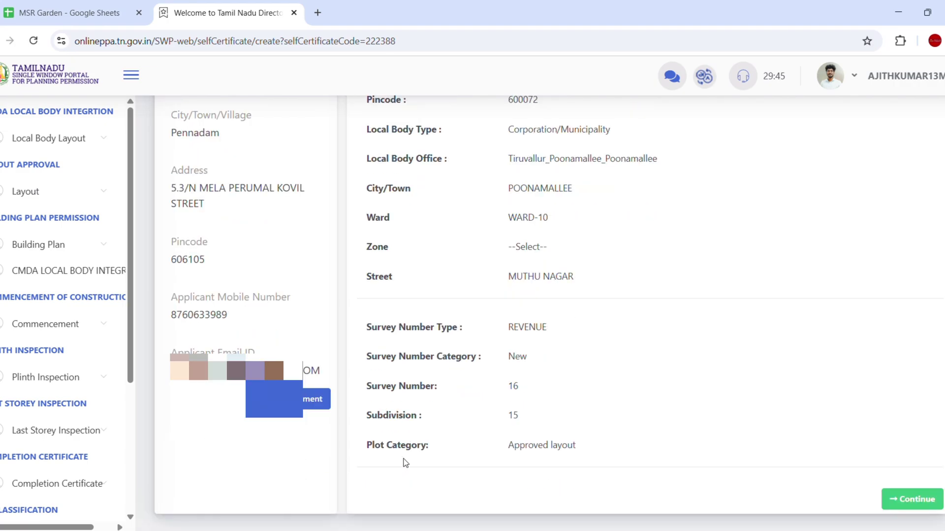
scroll(405, 463, up, 1)
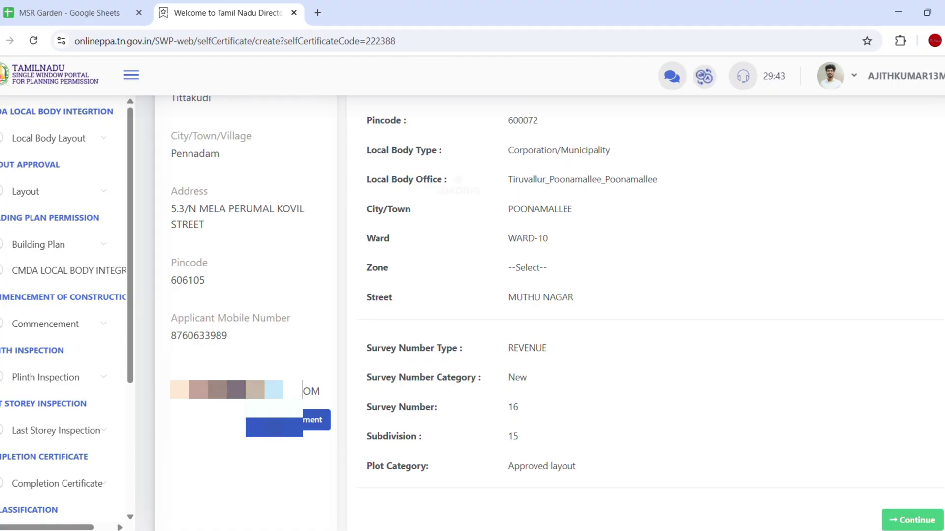
click(289, 422)
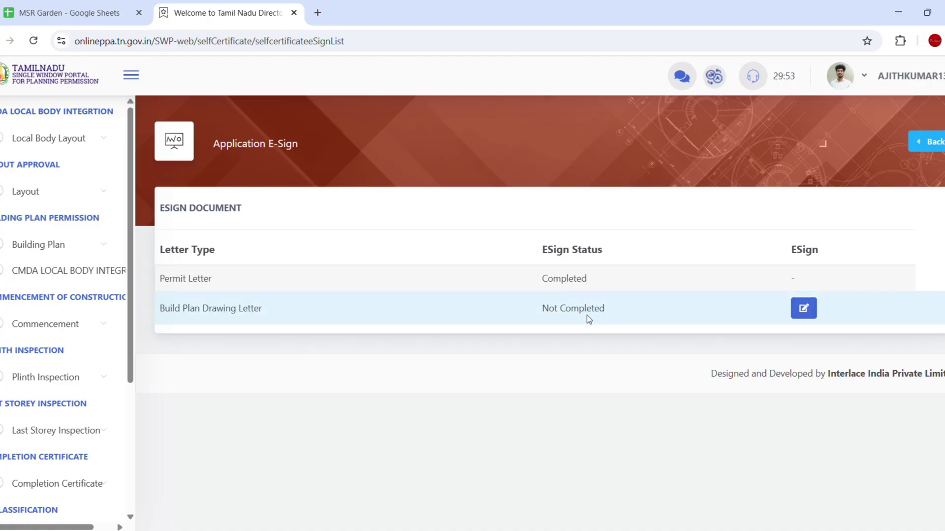
click(813, 317)
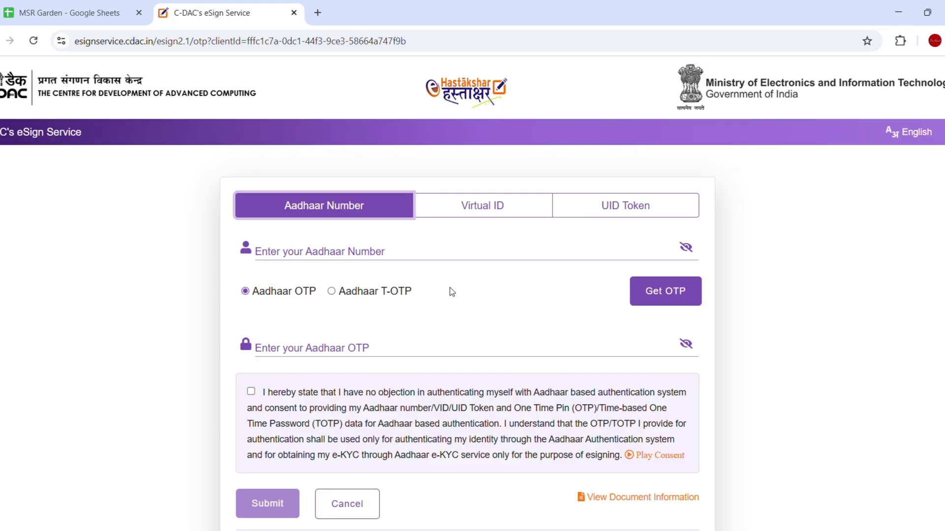
Enter the Aadhaar number, request the OTP, consent, type the OTP and submit to sign the Build Plan Drawing Letter.
click(373, 255)
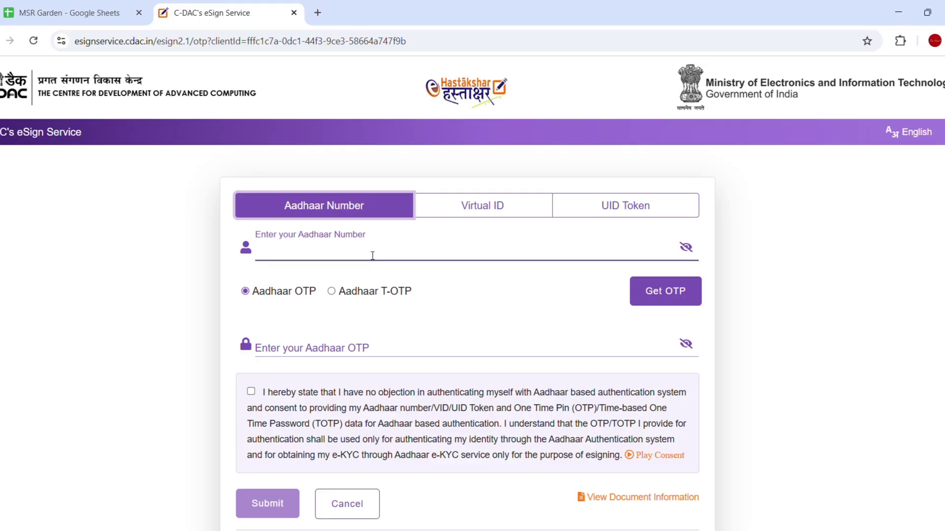
text(************)
click(665, 291)
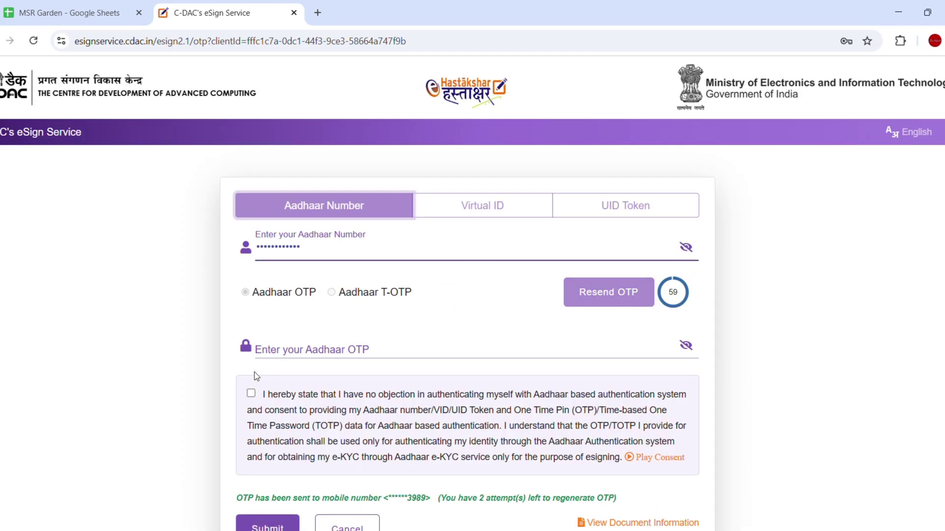
click(251, 392)
click(303, 352)
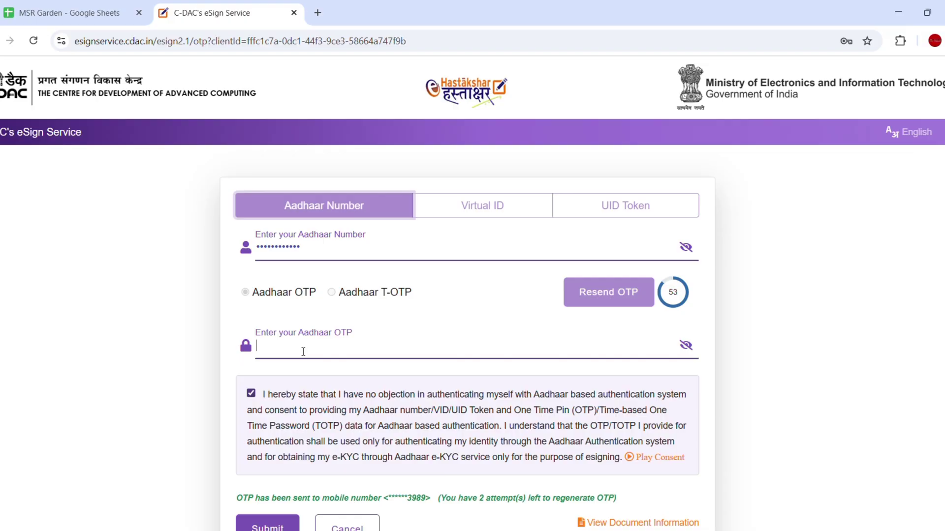
scroll(303, 351, down, 1)
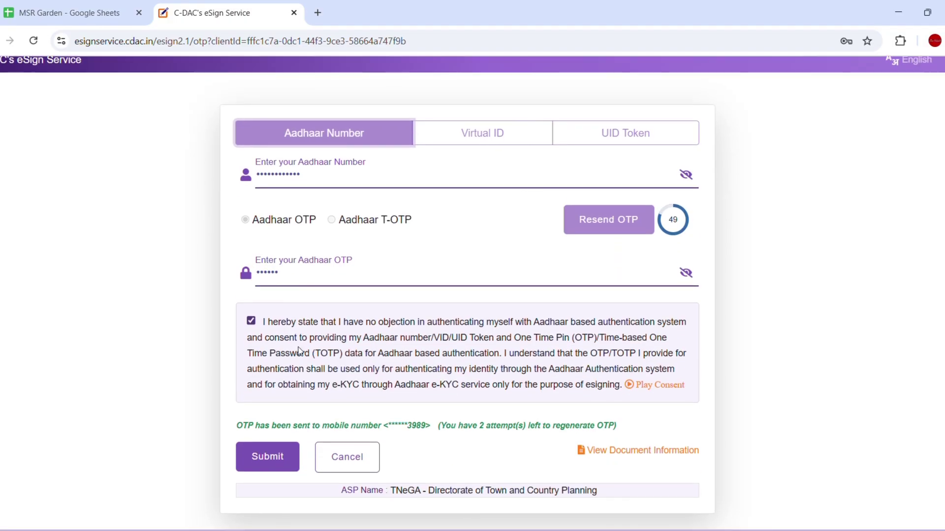
click(286, 462)
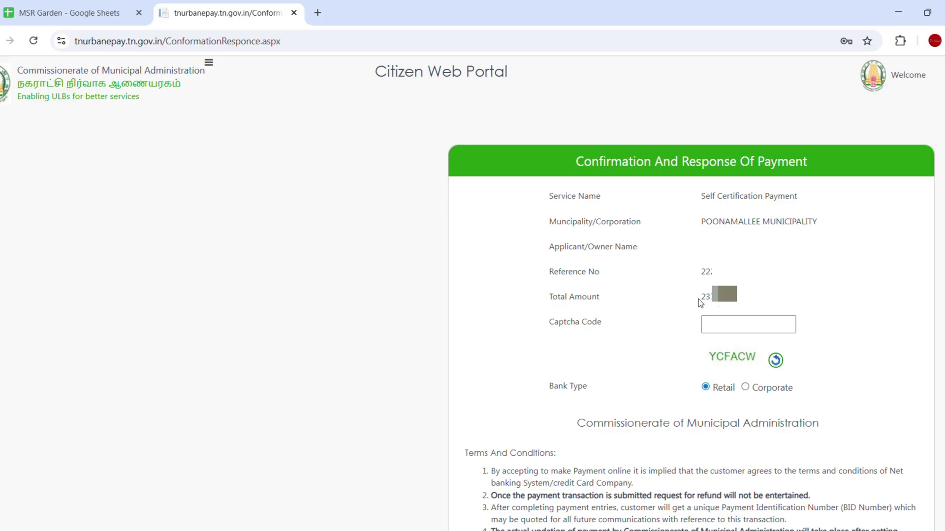
Type the displayed captcha, tick I agree Terms and Conditions, and confirm the payment to reach BillDesk.
drag(698, 299, 751, 302)
click(757, 303)
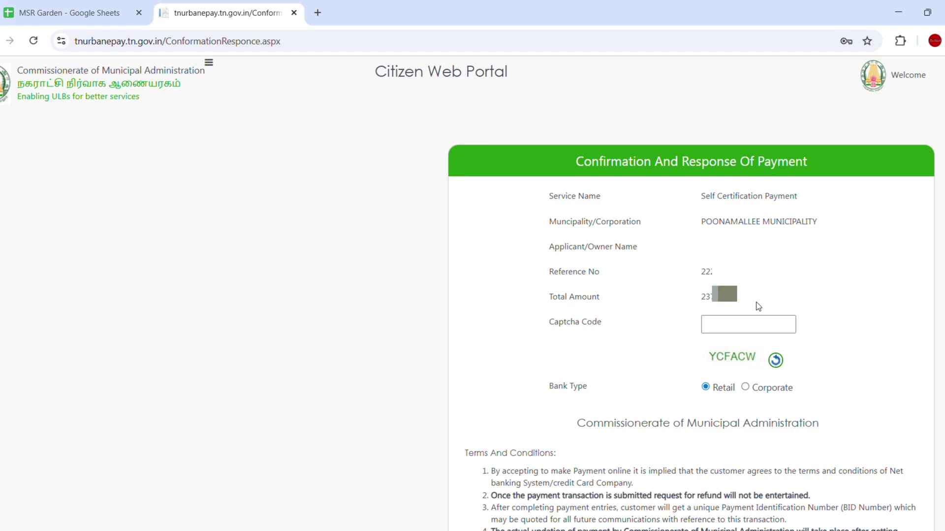
click(740, 330)
text(YCF)
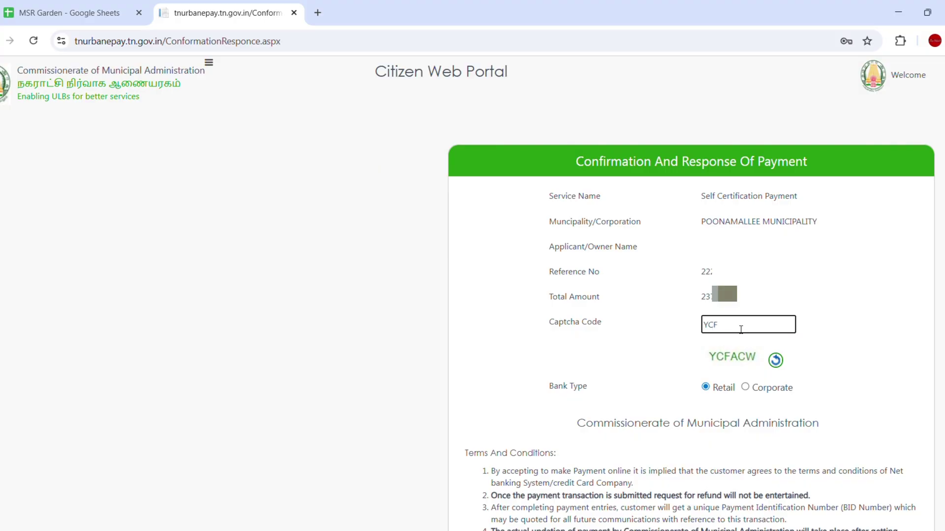
text(ACW)
scroll(745, 387, down, 1)
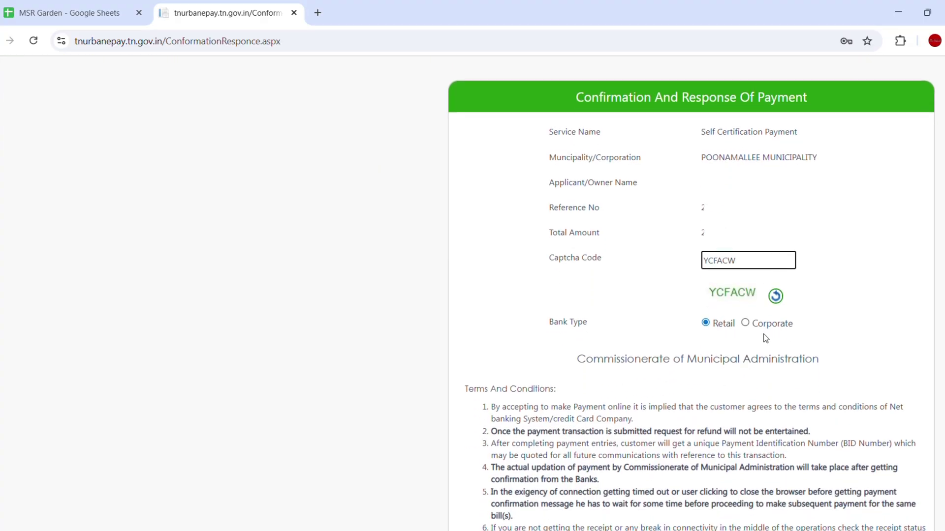
scroll(742, 341, down, 2)
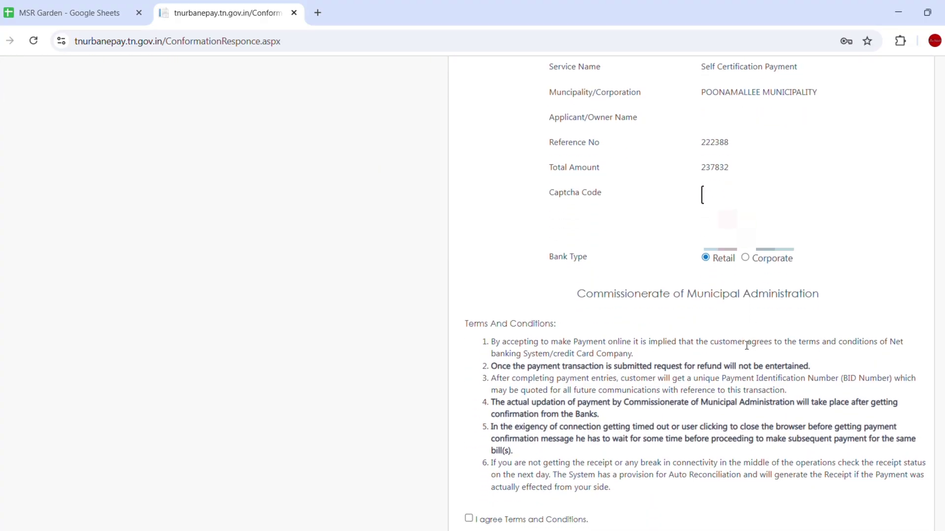
scroll(747, 345, down, 1)
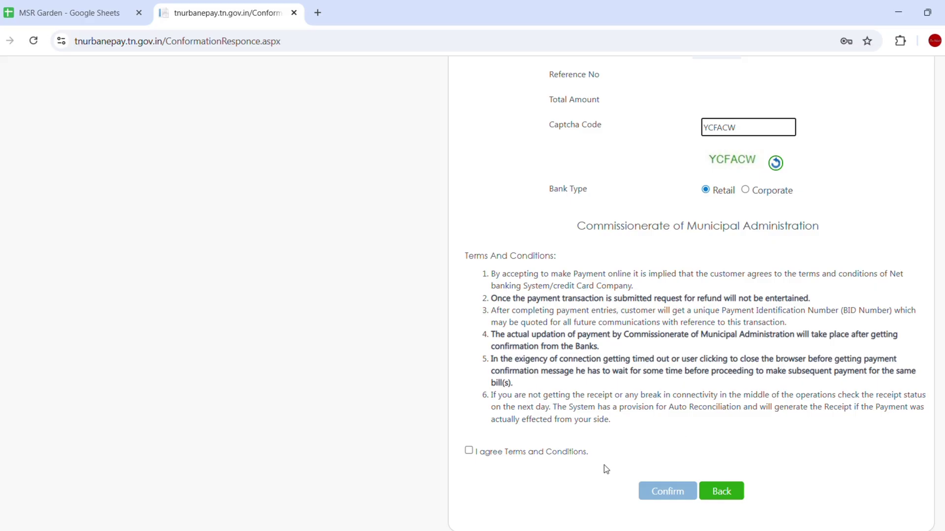
click(469, 452)
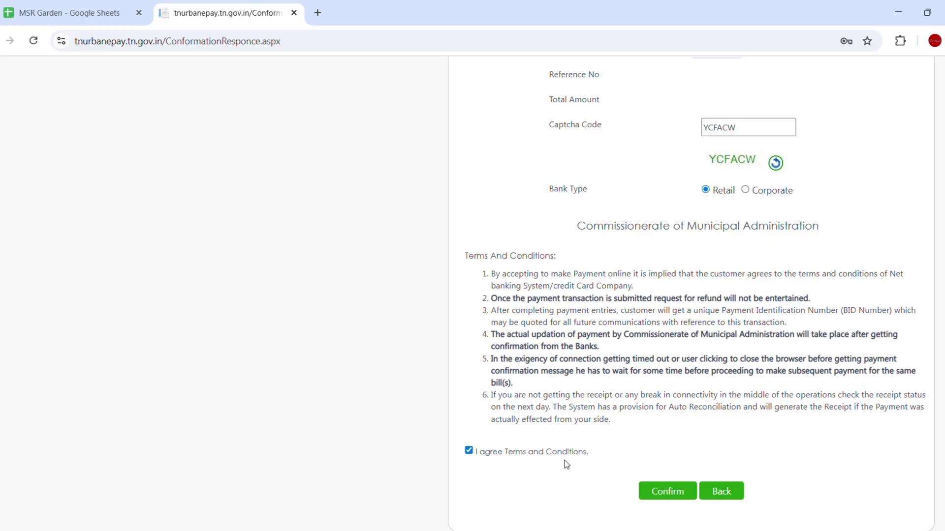
click(667, 495)
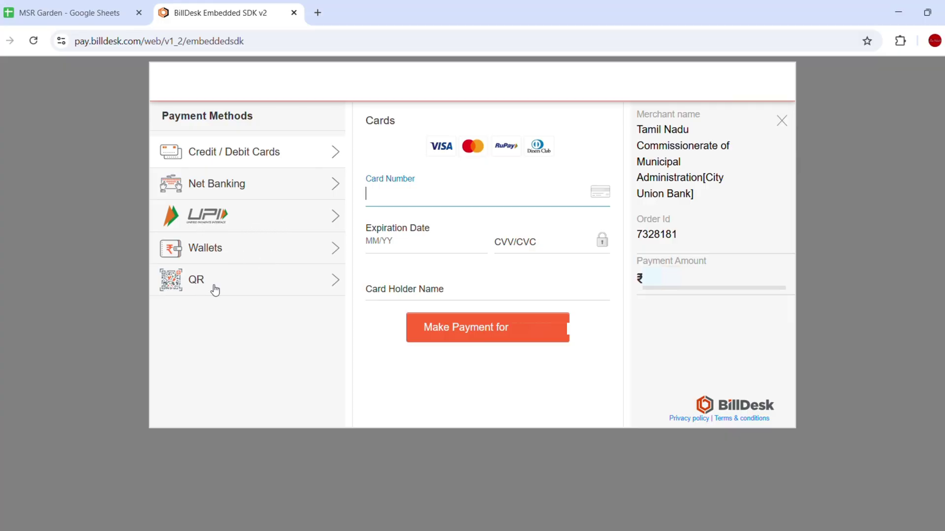
Pay the ₹237832 fee by QR with BHIM UPI to generate the scan code.
click(288, 294)
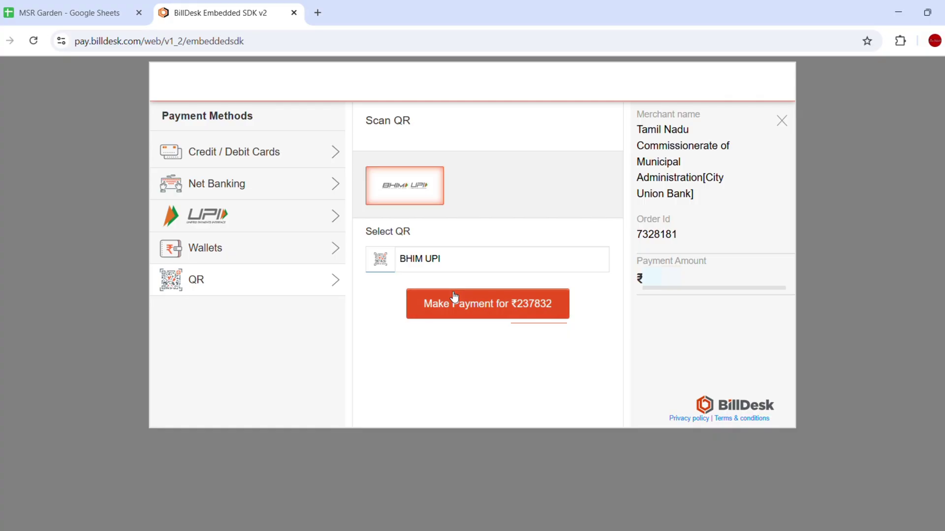
click(544, 314)
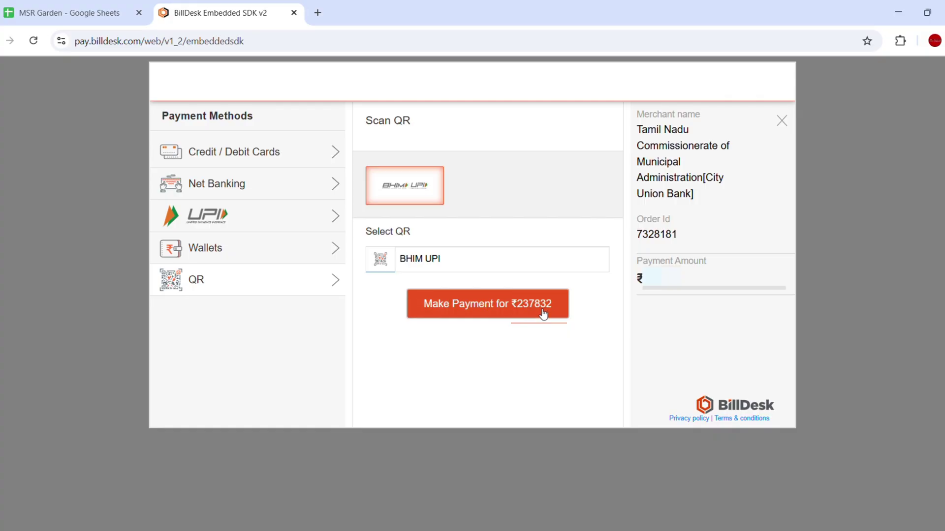